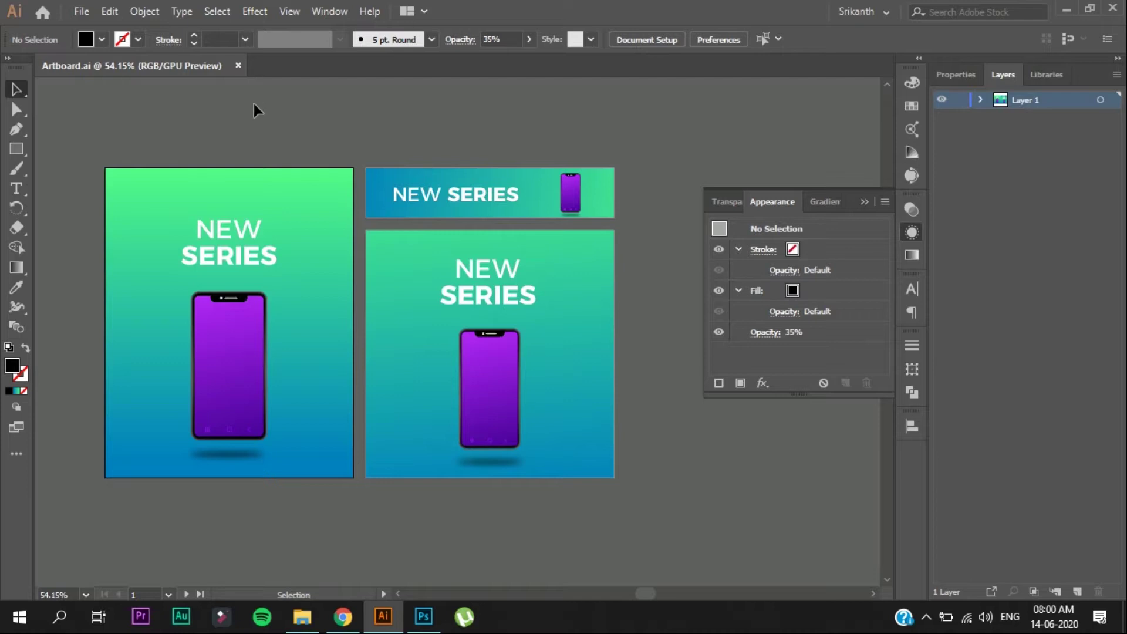
# Step: Toggle between Direct Selection and Selection tools, briefly opening and cancelling New Document
pyautogui.press('a')
pyautogui.hotkey('ctrl', 'n')
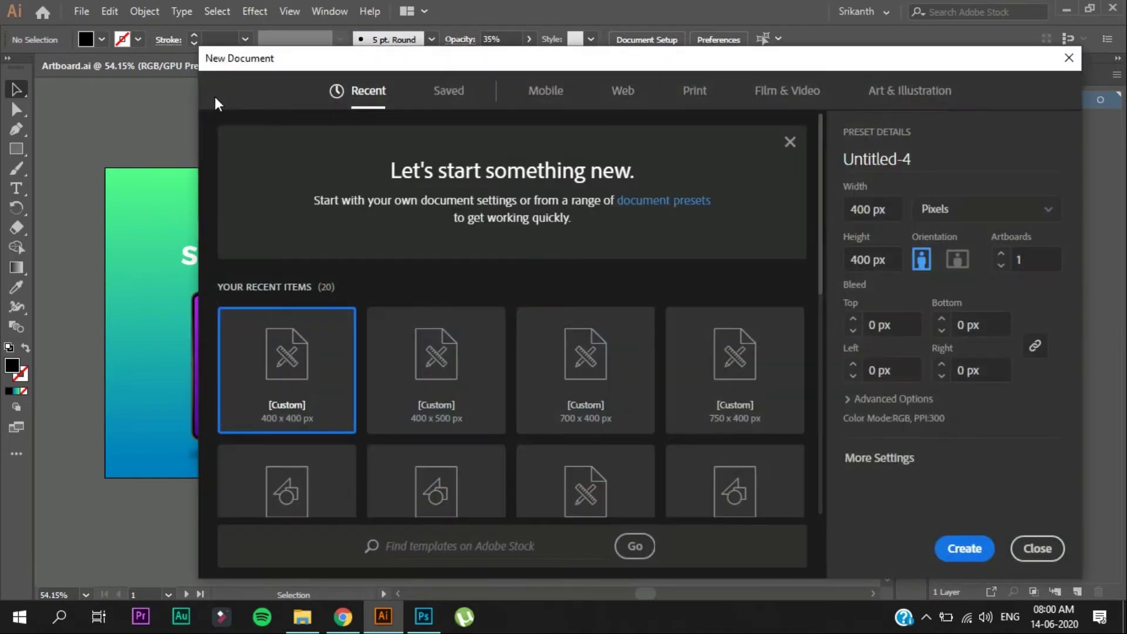
pyautogui.click(1038, 549)
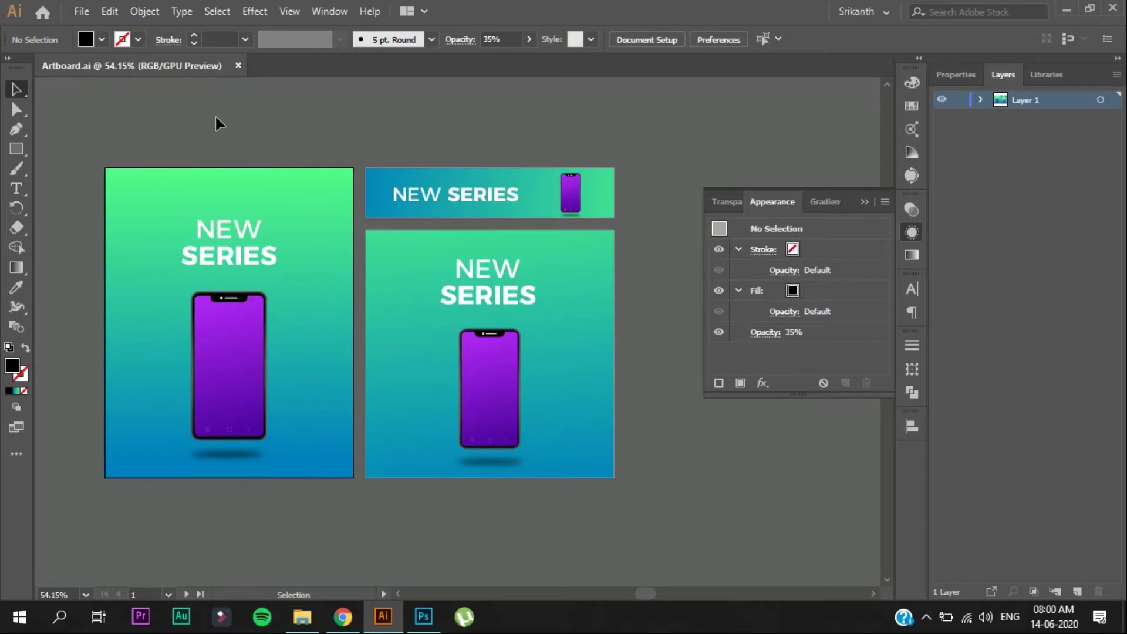
pyautogui.press('a')
pyautogui.press('v')
# Step: Set up a new 400 × 400 px document with the artboard count raised to 5
pyautogui.click(82, 11)
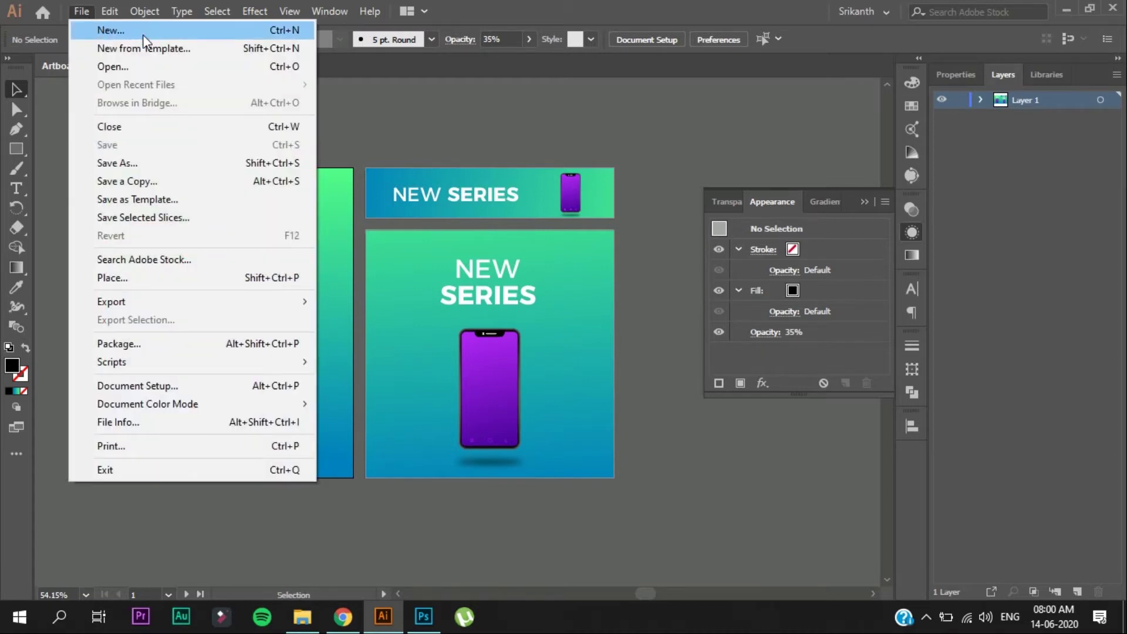
pyautogui.click(607, 115)
pyautogui.hotkey('ctrl', 'n')
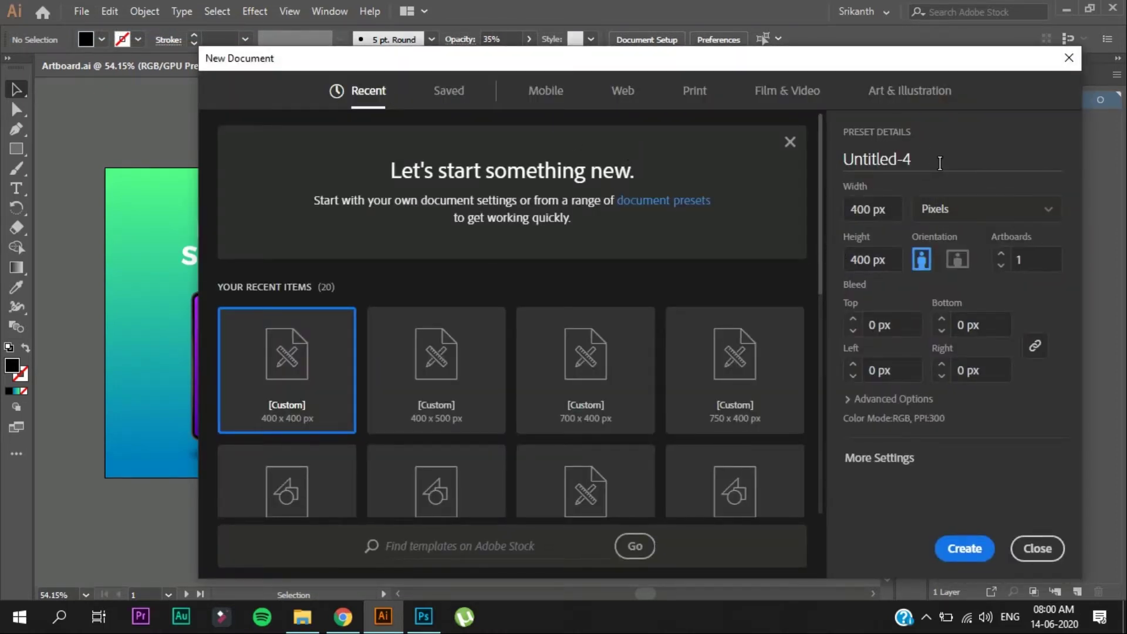
pyautogui.click(1000, 256)
pyautogui.click(1001, 256)
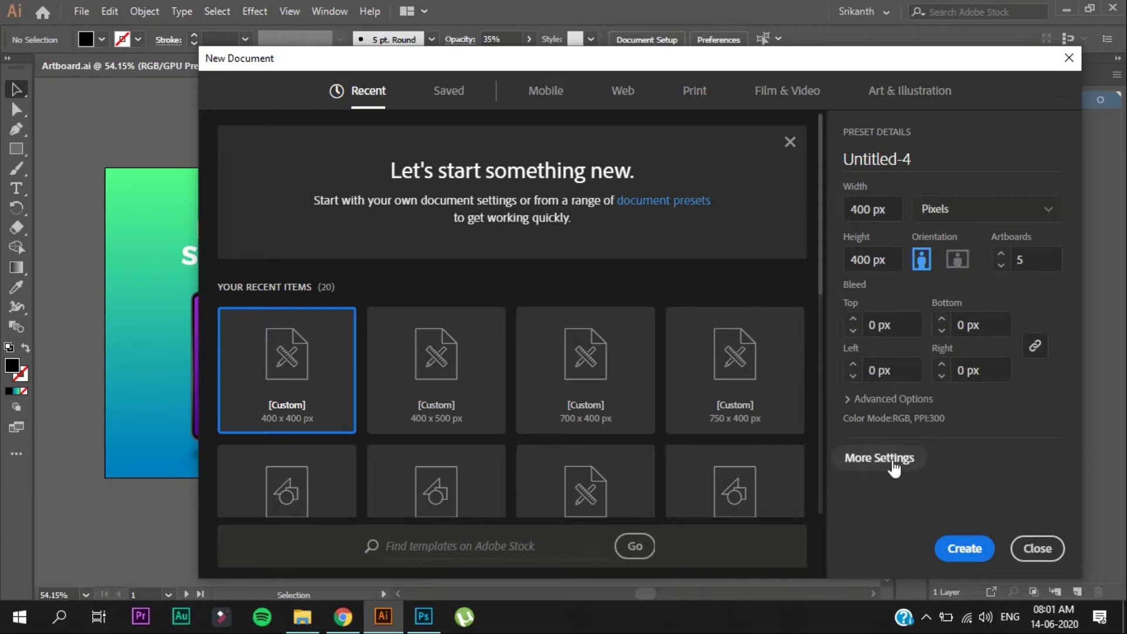
# Step: Arrange the five artboards in a grid by row, 3 columns wide, and create the document
pyautogui.click(913, 453)
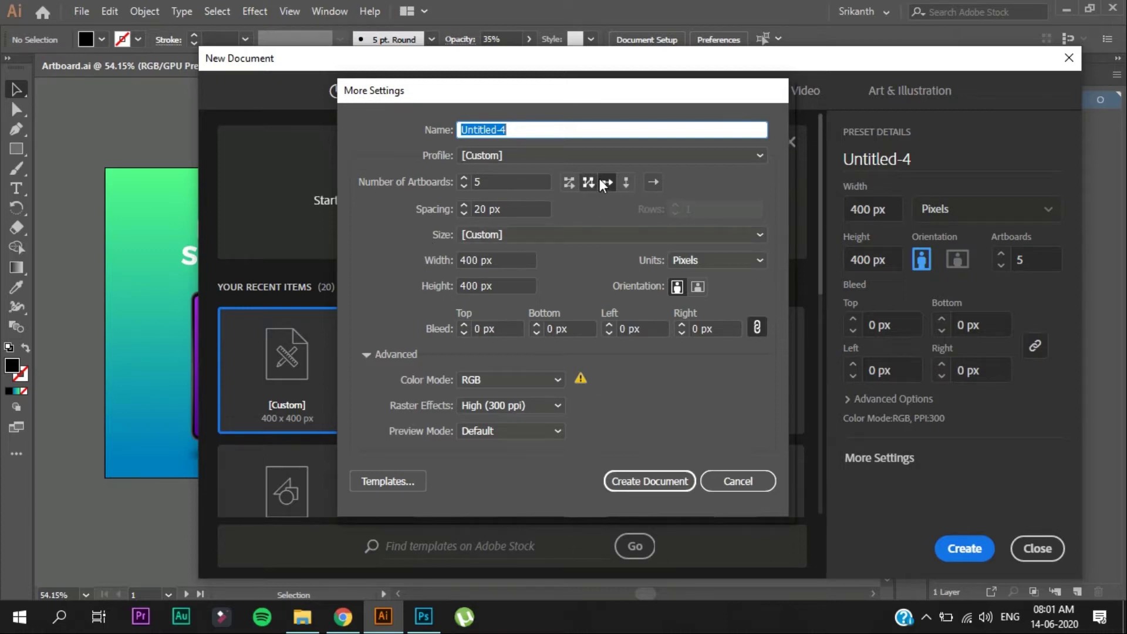
pyautogui.click(568, 183)
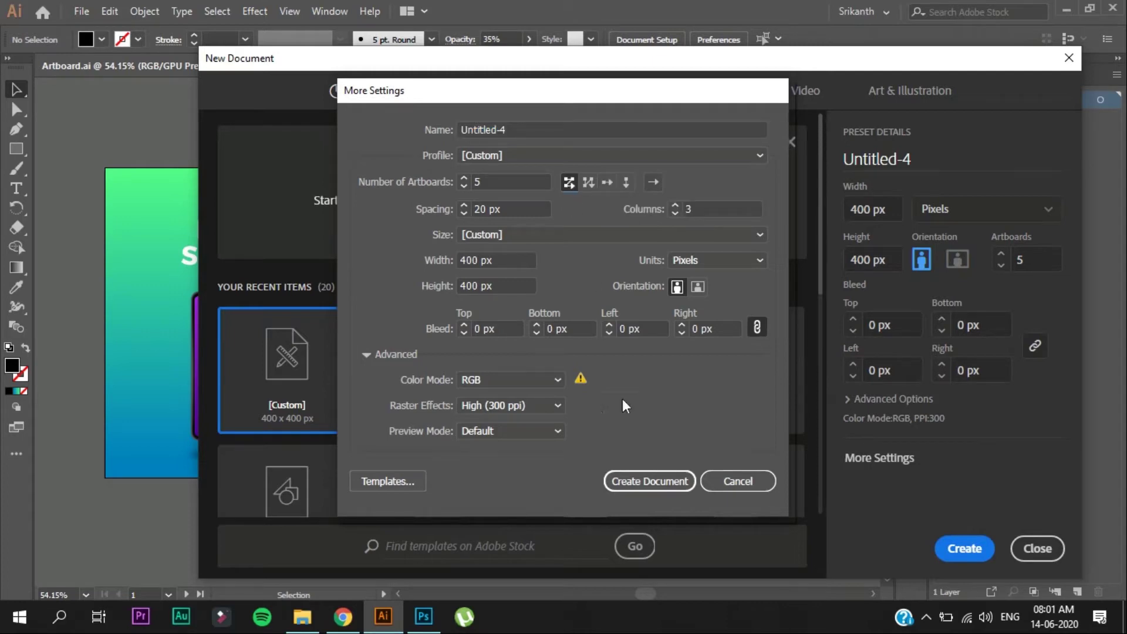
pyautogui.click(629, 484)
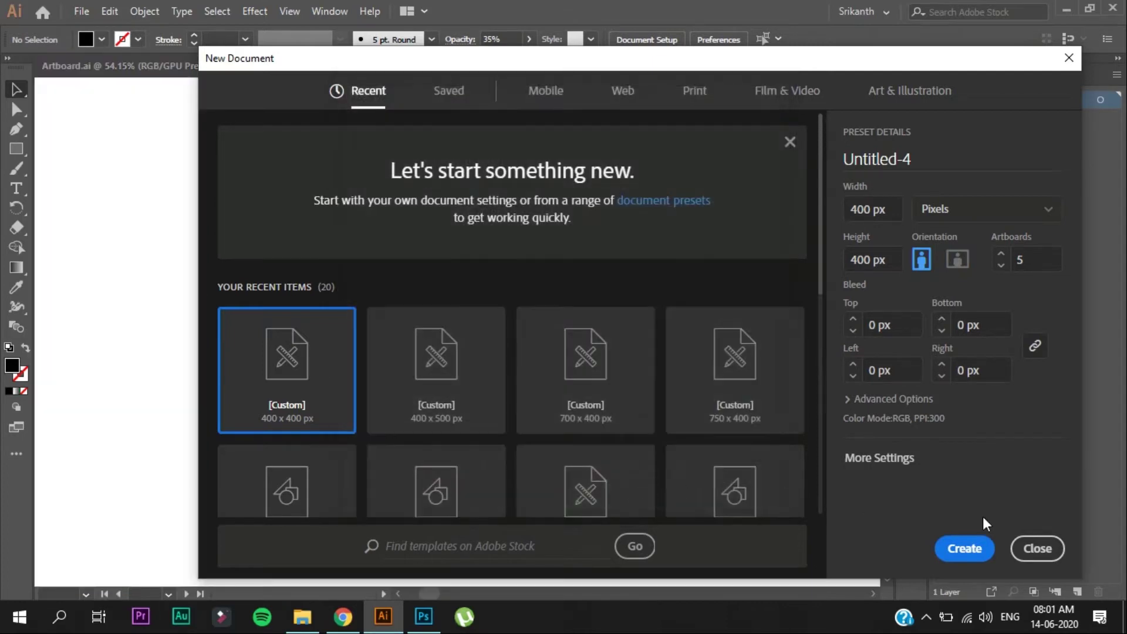
pyautogui.scroll(-2, 402, 214)
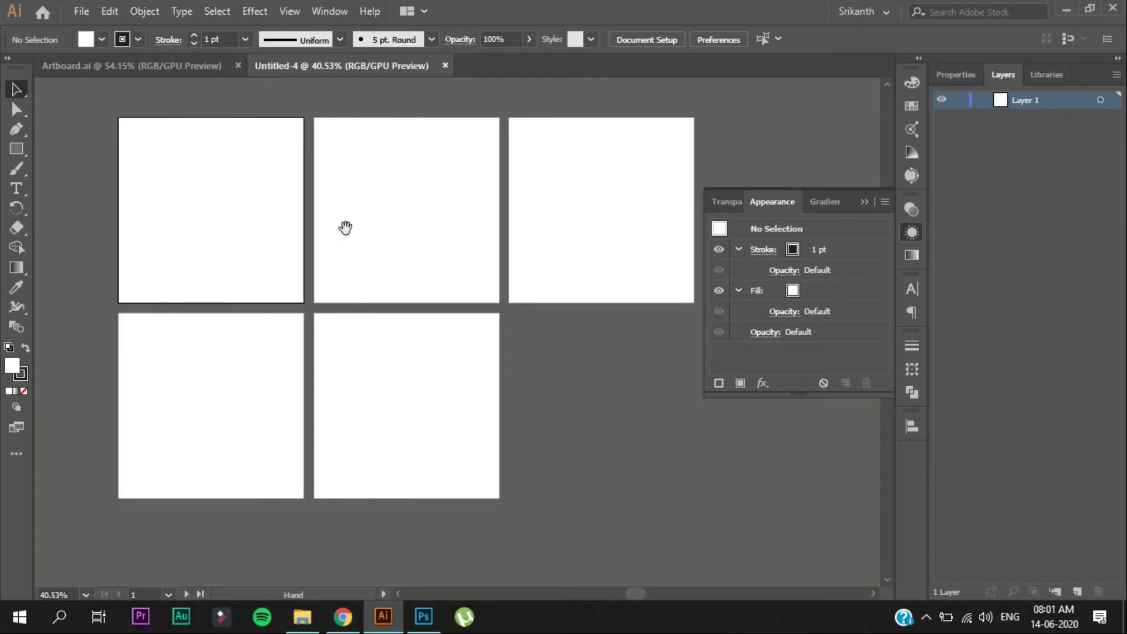
pyautogui.moveTo(345, 227); pyautogui.dragTo(302, 219)
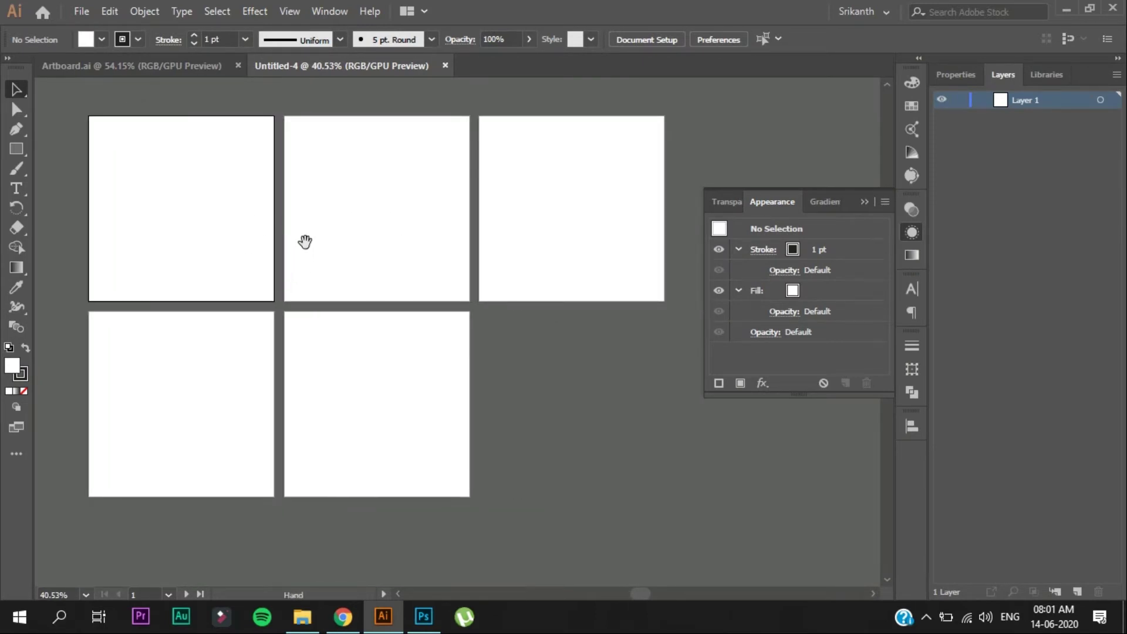
pyautogui.moveTo(303, 241); pyautogui.dragTo(312, 242)
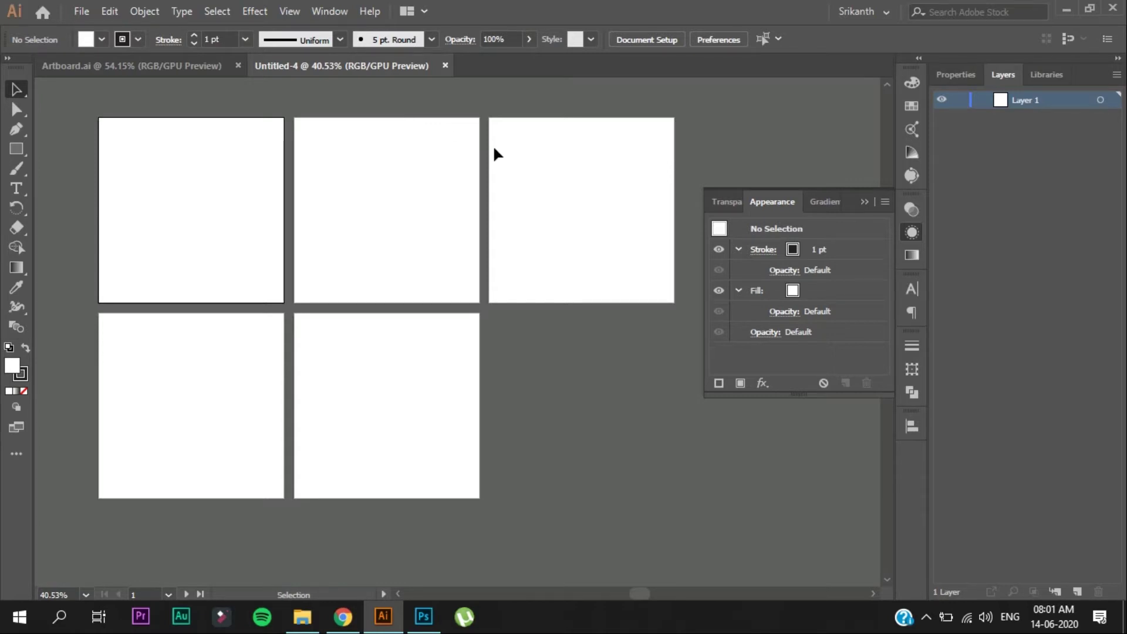
# Step: Configure a new 400 × 400 px document named 'Artboard' with the artboard count set to 1
pyautogui.hotkey('ctrl', 'n')
pyautogui.click(1001, 267)
pyautogui.click(1002, 267)
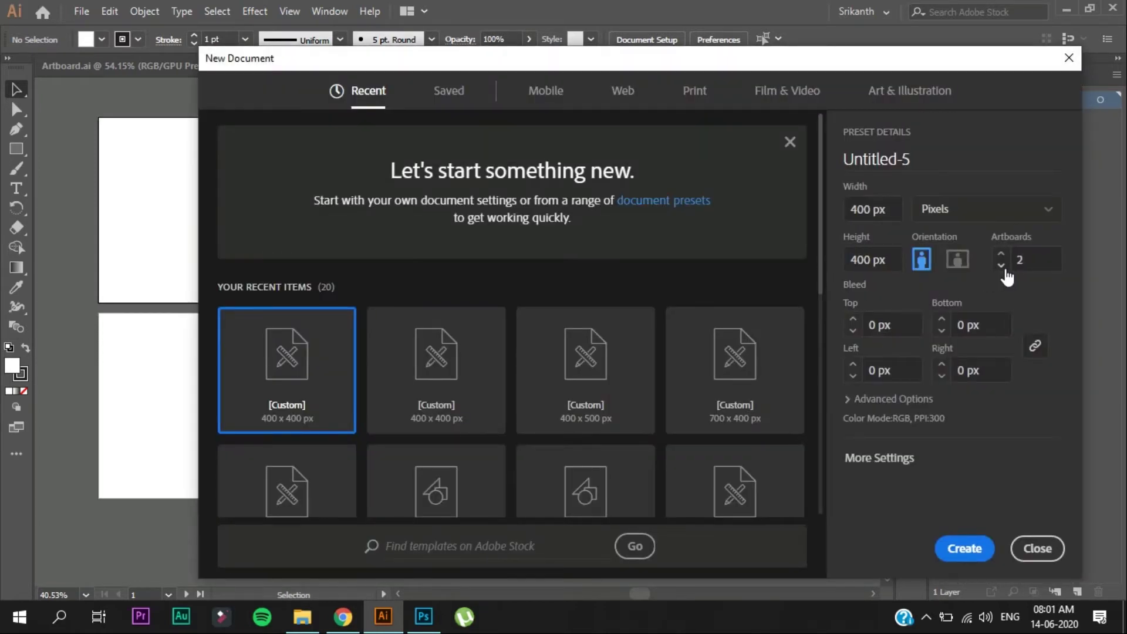
pyautogui.press('BackSpace')
pyautogui.write('0')
pyautogui.click(1002, 257)
pyautogui.click(927, 146)
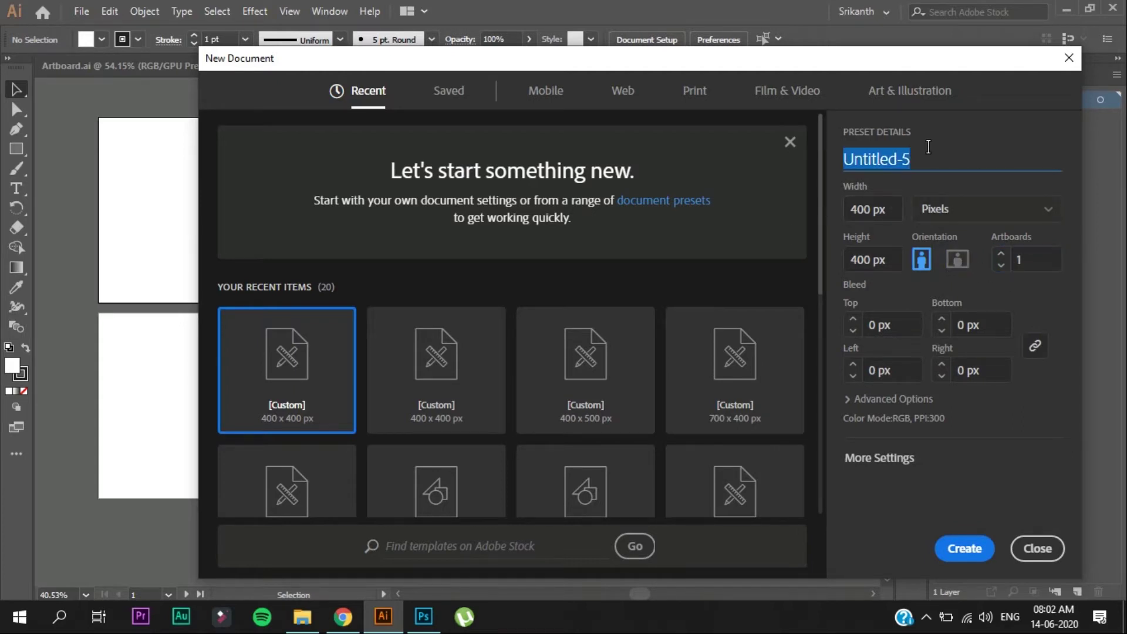
pyautogui.write('Artobo')
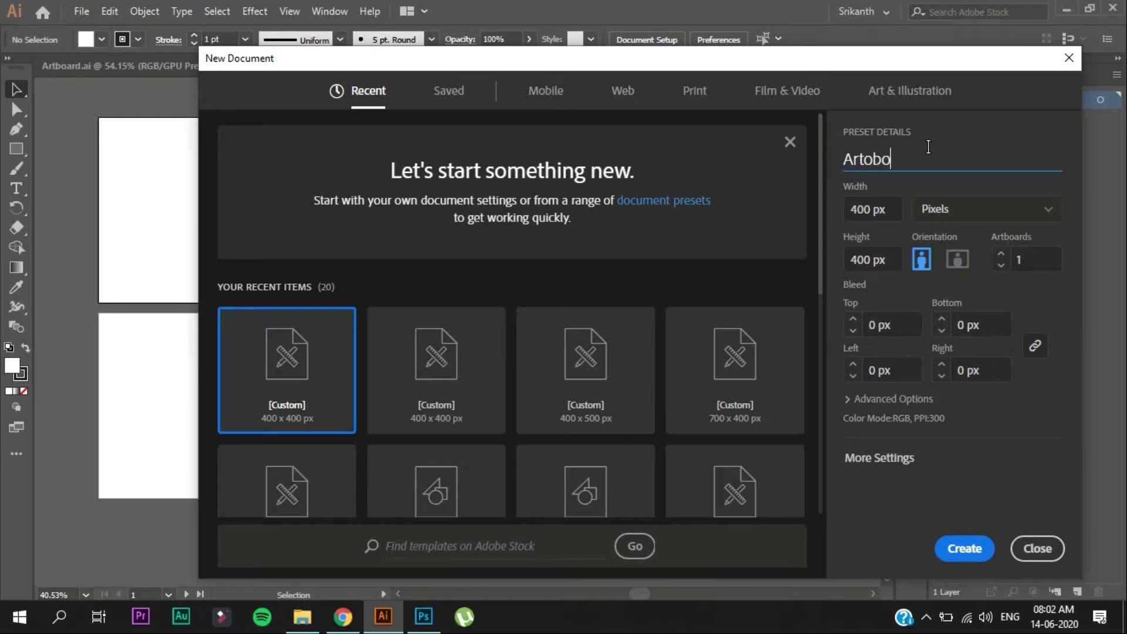
pyautogui.press('BackSpace')
pyautogui.press('BackSpace')
pyautogui.press('BackSpace')
pyautogui.write('tboa')
pyautogui.write('rd')
pyautogui.press('Tab')
pyautogui.press('Tab')
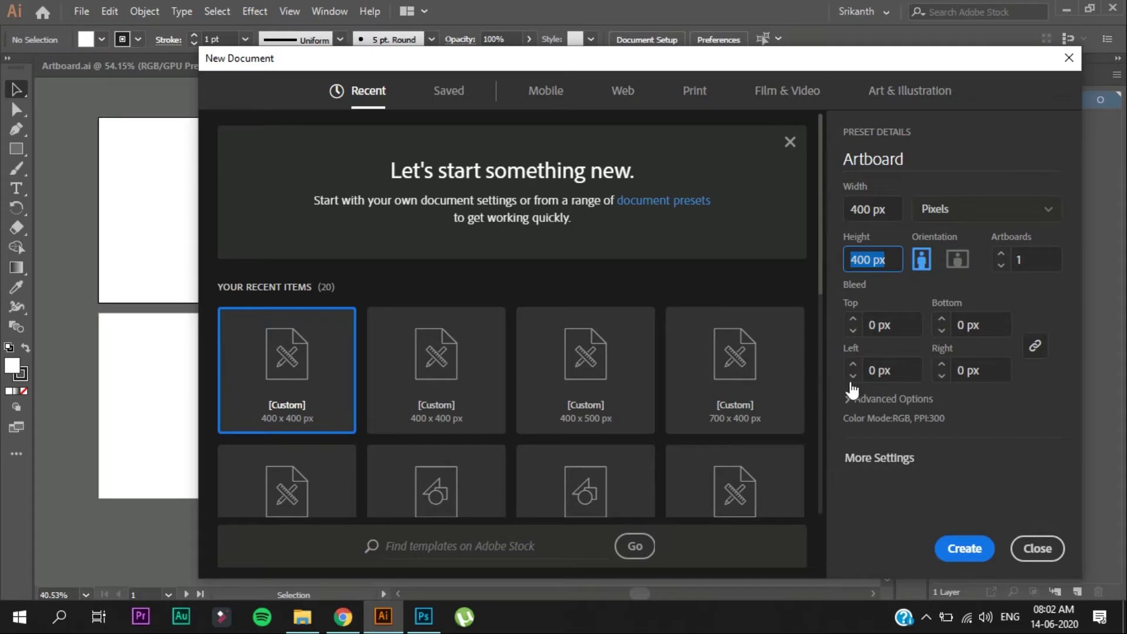
# Step: Create the single-artboard 'Artboard' document and pan around its blank artboard
pyautogui.click(960, 557)
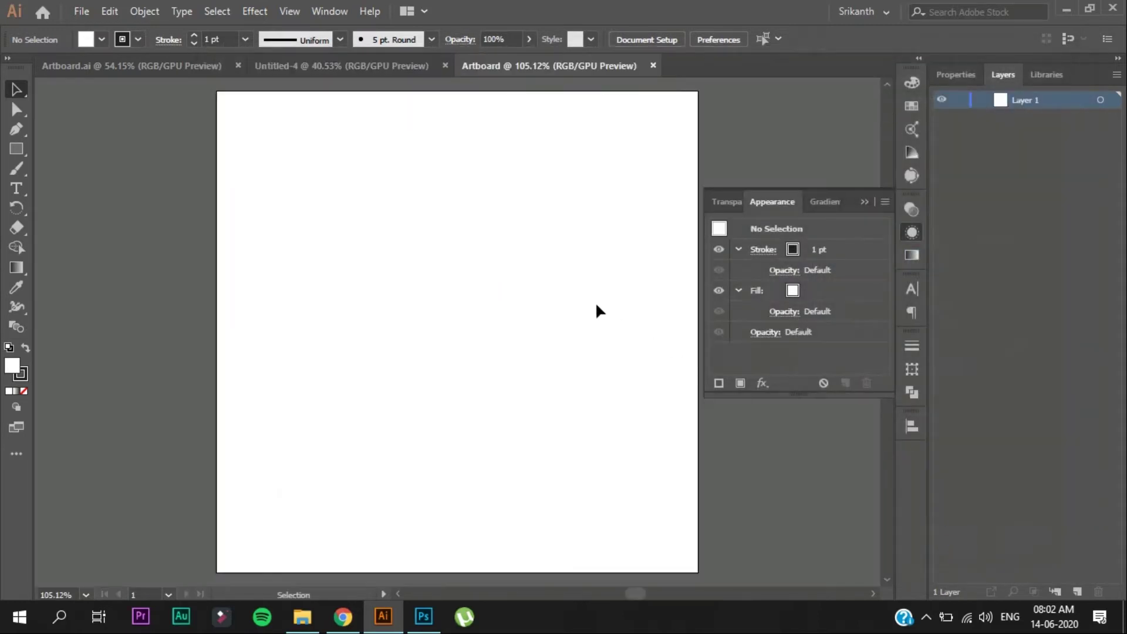
pyautogui.scroll(-1, 322, 218)
pyautogui.scroll(-2, 322, 219)
pyautogui.moveTo(305, 227)
pyautogui.mouseDown()
pyautogui.moveTo(241, 229)
pyautogui.moveTo(285, 227)
pyautogui.mouseUp()
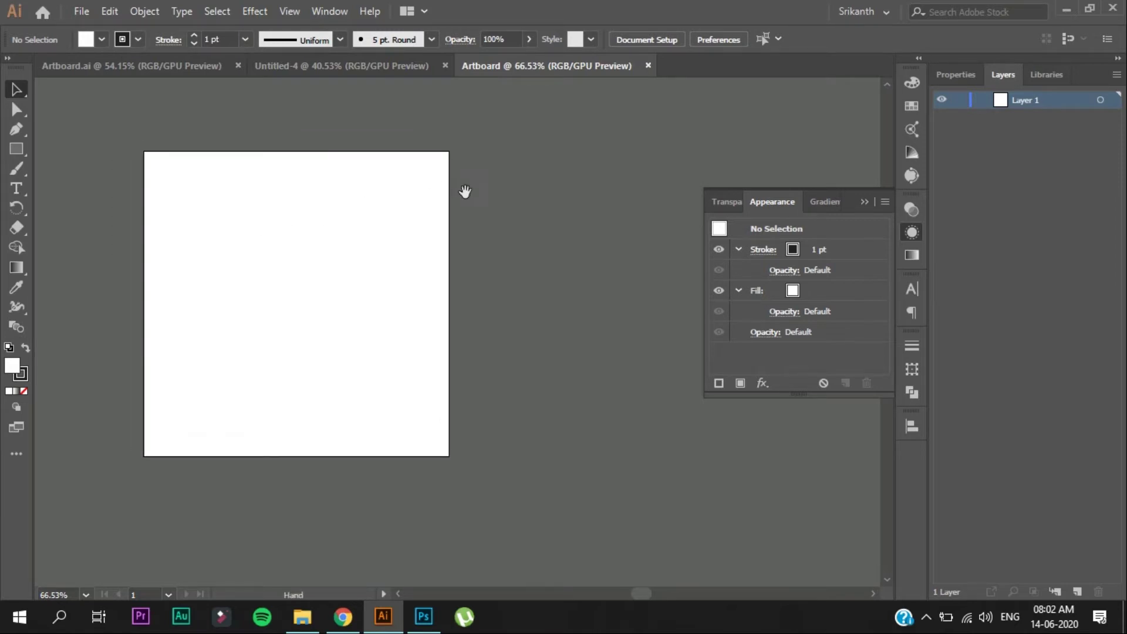
pyautogui.moveTo(463, 188); pyautogui.dragTo(517, 188)
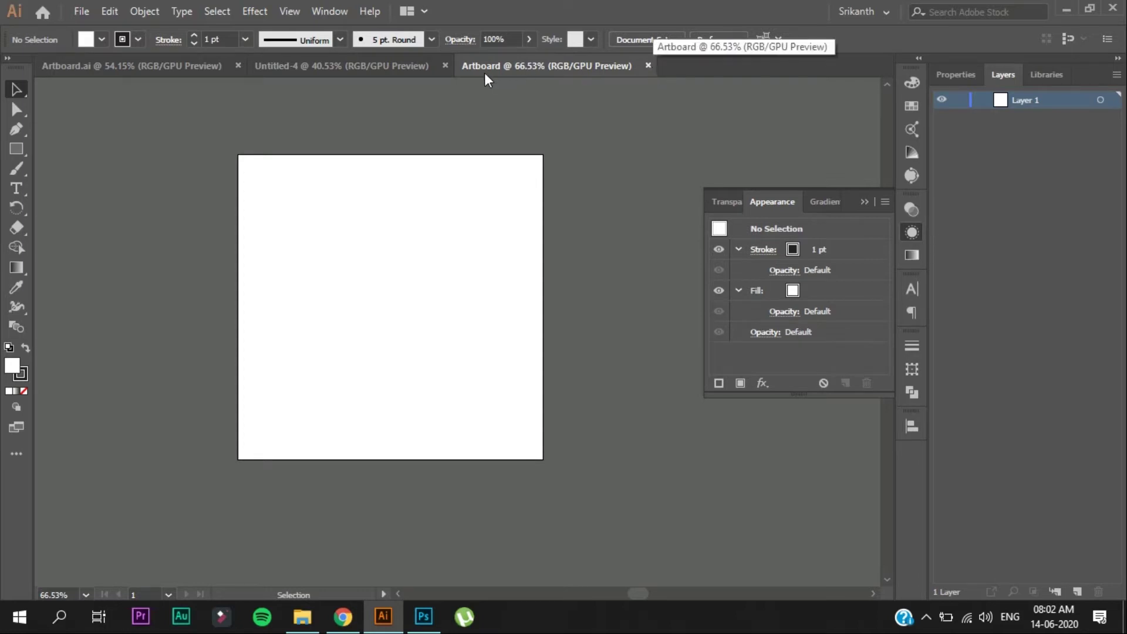
# Step: Close the Untitled-4 and Artboard documents and reframe the NEW SERIES designs in Artboard.ai
pyautogui.click(445, 66)
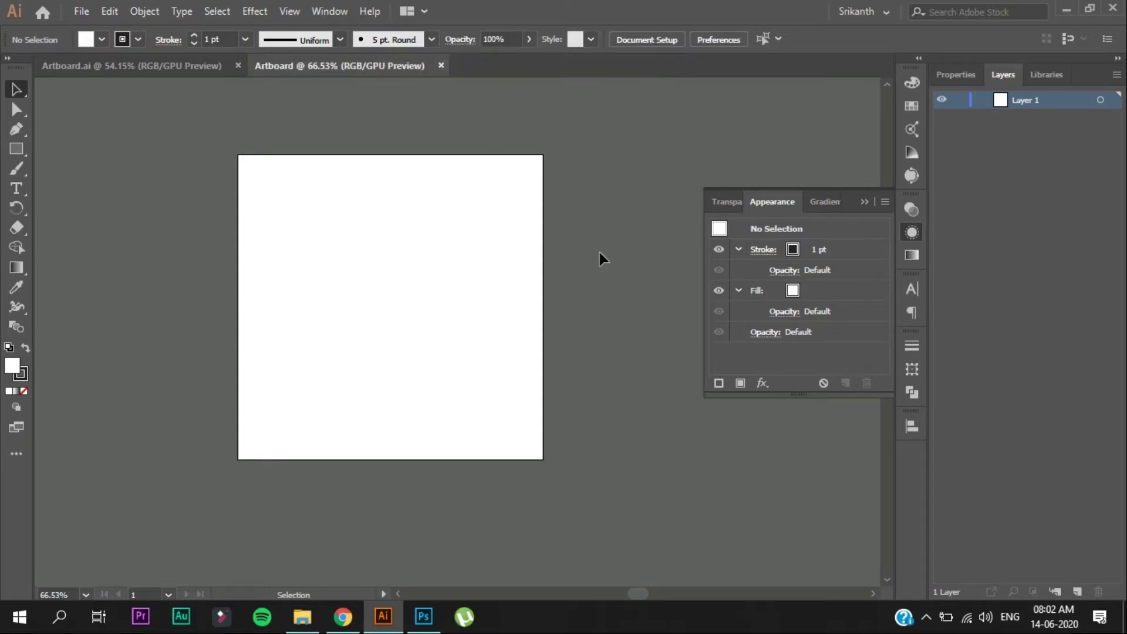
pyautogui.click(440, 64)
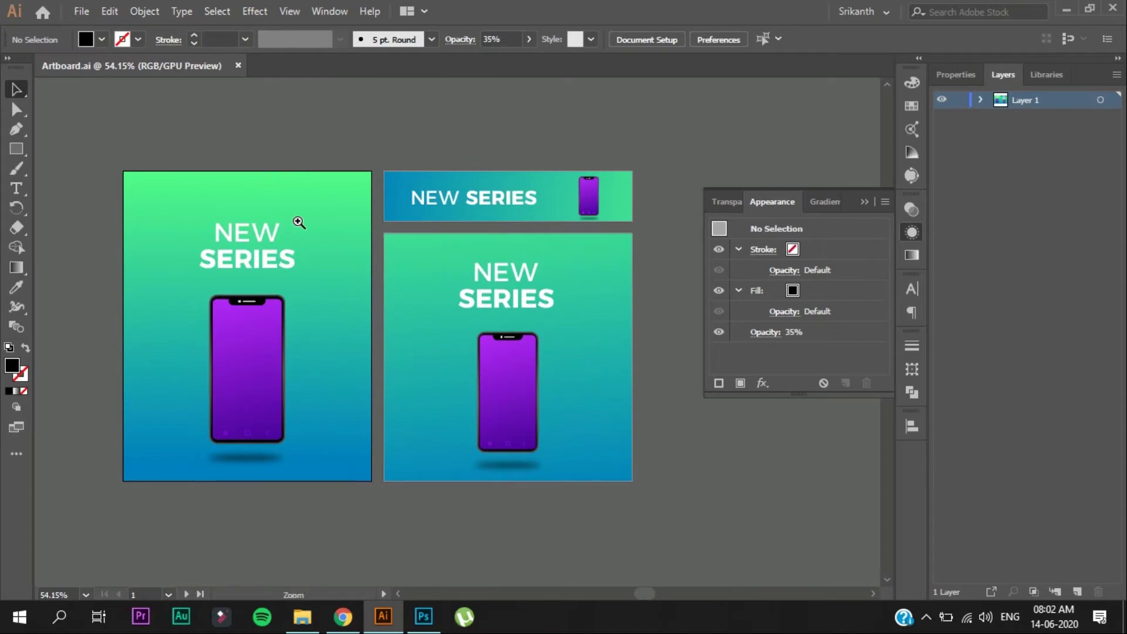
pyautogui.moveTo(299, 223); pyautogui.dragTo(291, 218)
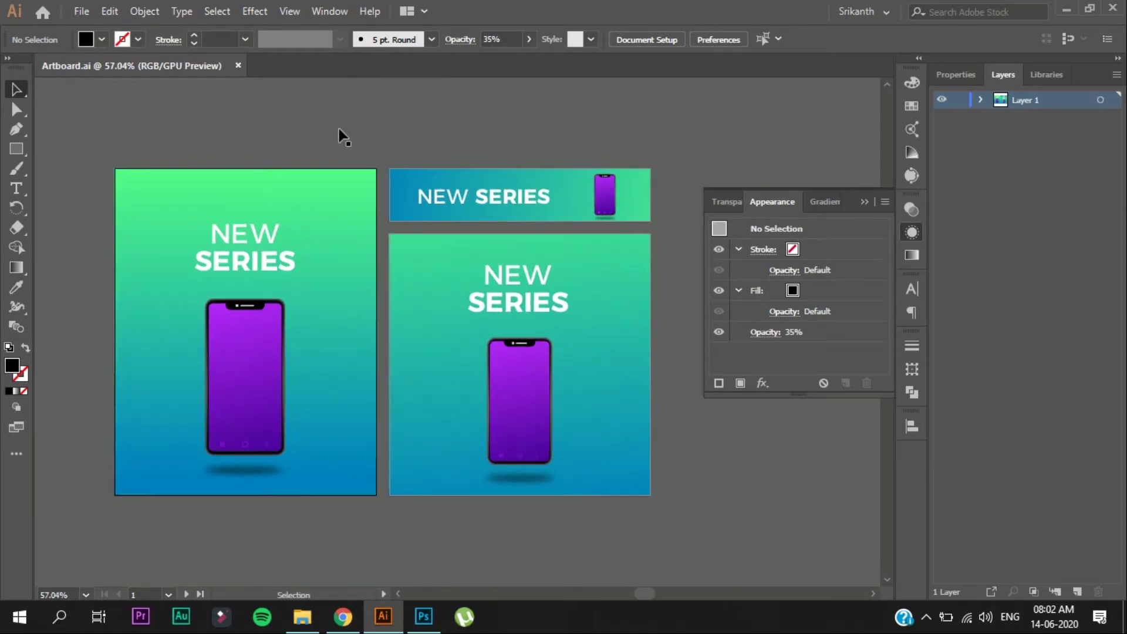
pyautogui.moveTo(553, 159); pyautogui.dragTo(538, 163)
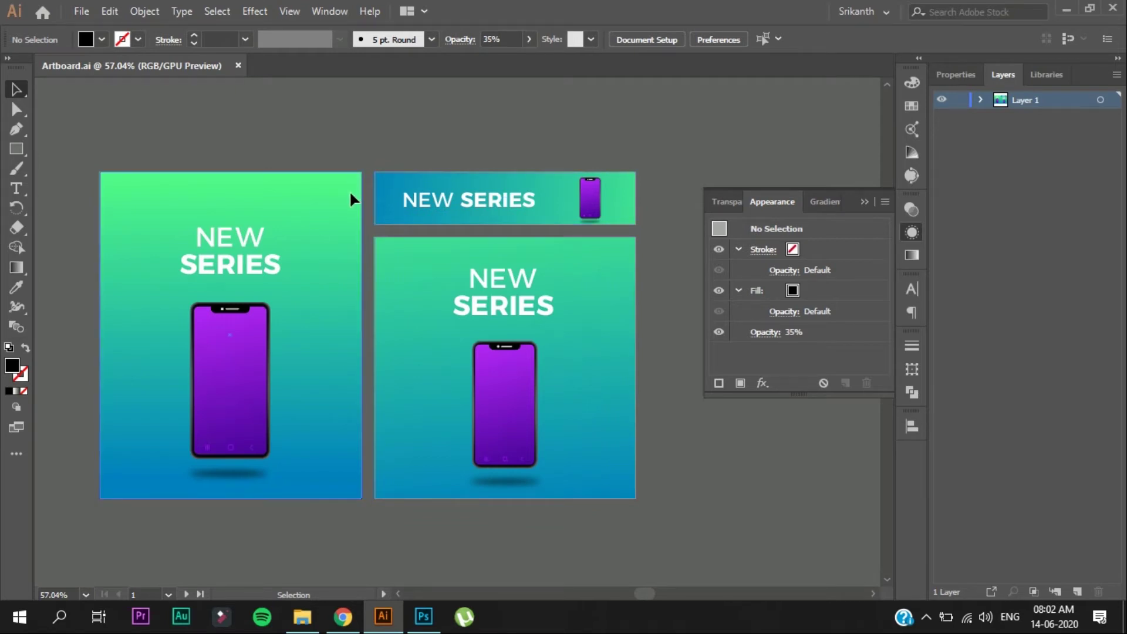
pyautogui.moveTo(362, 136); pyautogui.dragTo(353, 136)
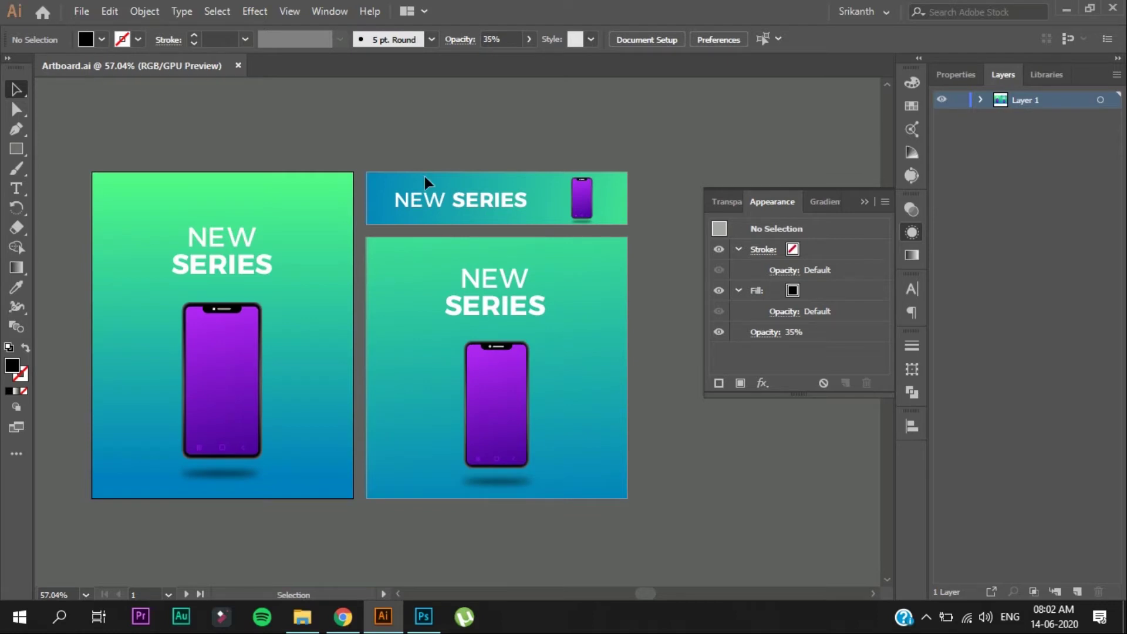
pyautogui.hotkey('ctrl', 'n')
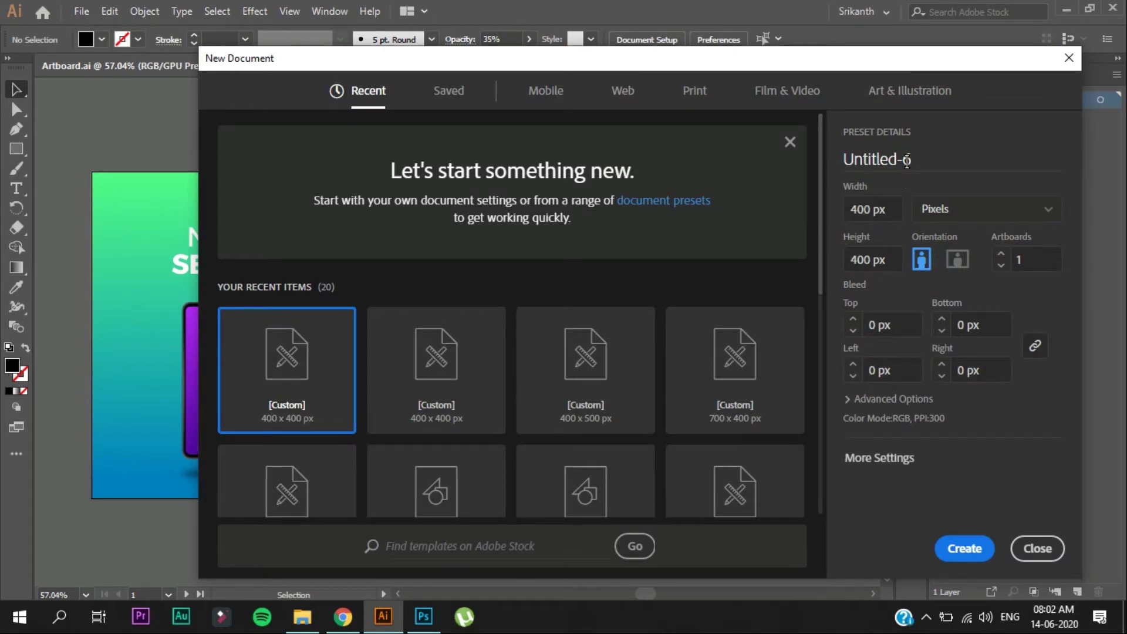
# Step: Name the new document 'Artboard' and size it 400 px wide by 500 px tall
pyautogui.click(925, 158)
pyautogui.hotkey('ctrl', 'a')
pyautogui.write('Artob')
pyautogui.press('BackSpace')
pyautogui.press('BackSpace')
pyautogui.press('BackSpace')
pyautogui.write('tboa')
pyautogui.write('rd')
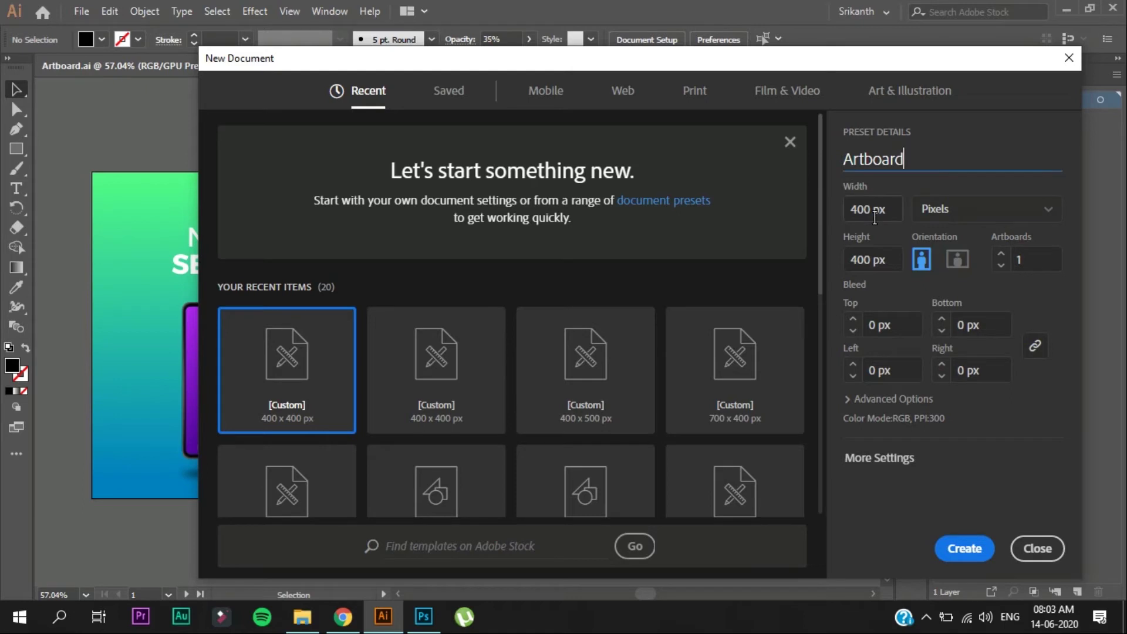
pyautogui.click(889, 213)
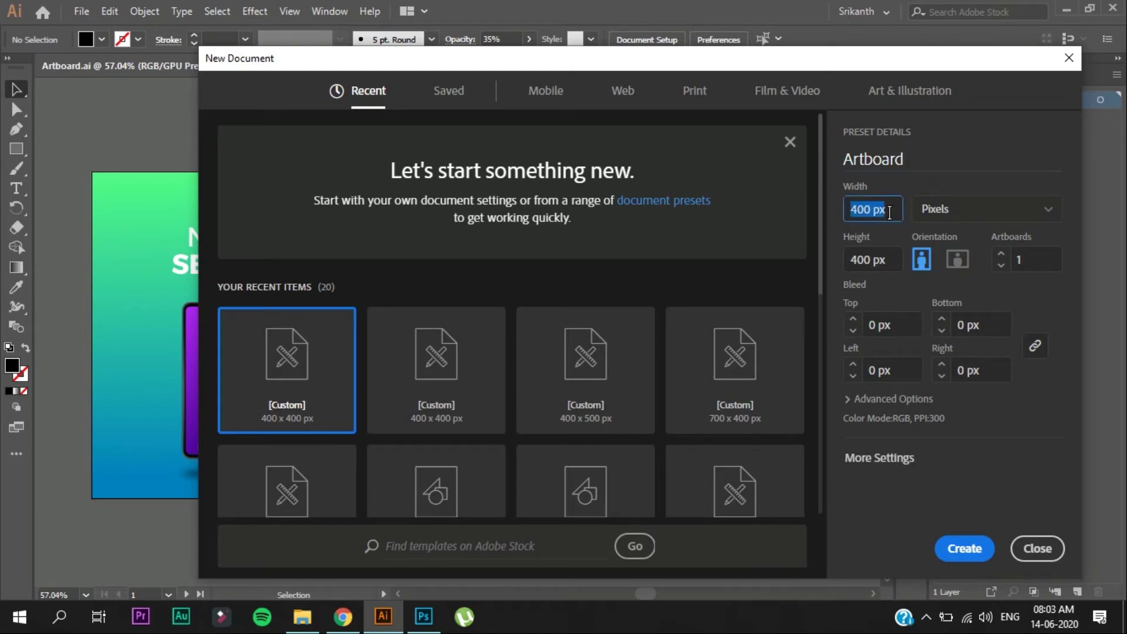
pyautogui.click(886, 258)
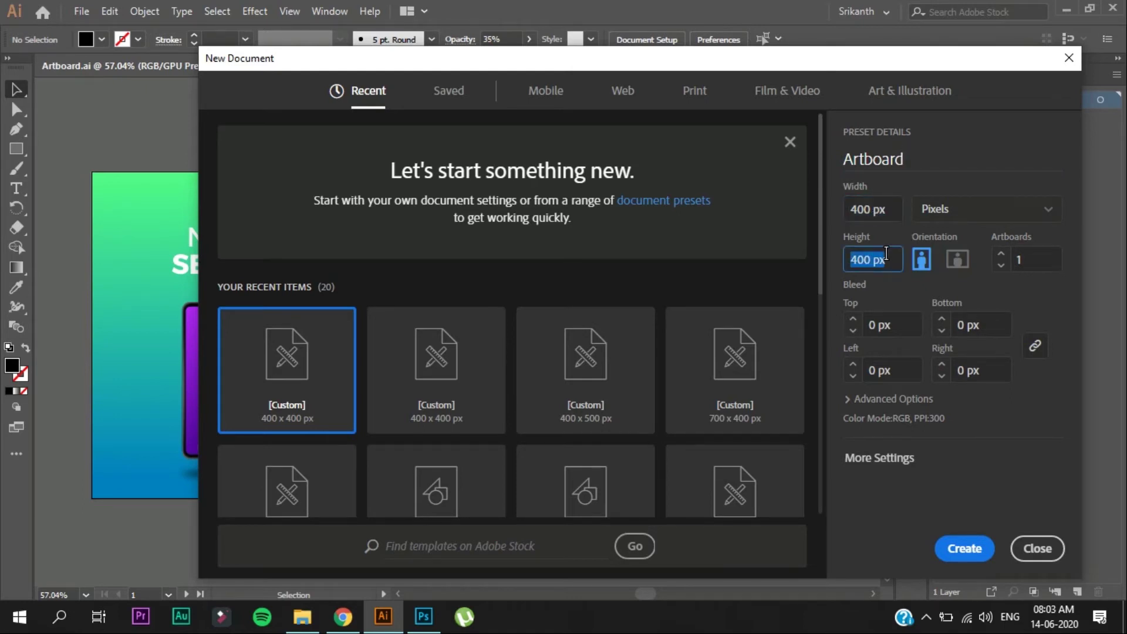
pyautogui.write('50')
pyautogui.write('0')
pyautogui.click(963, 547)
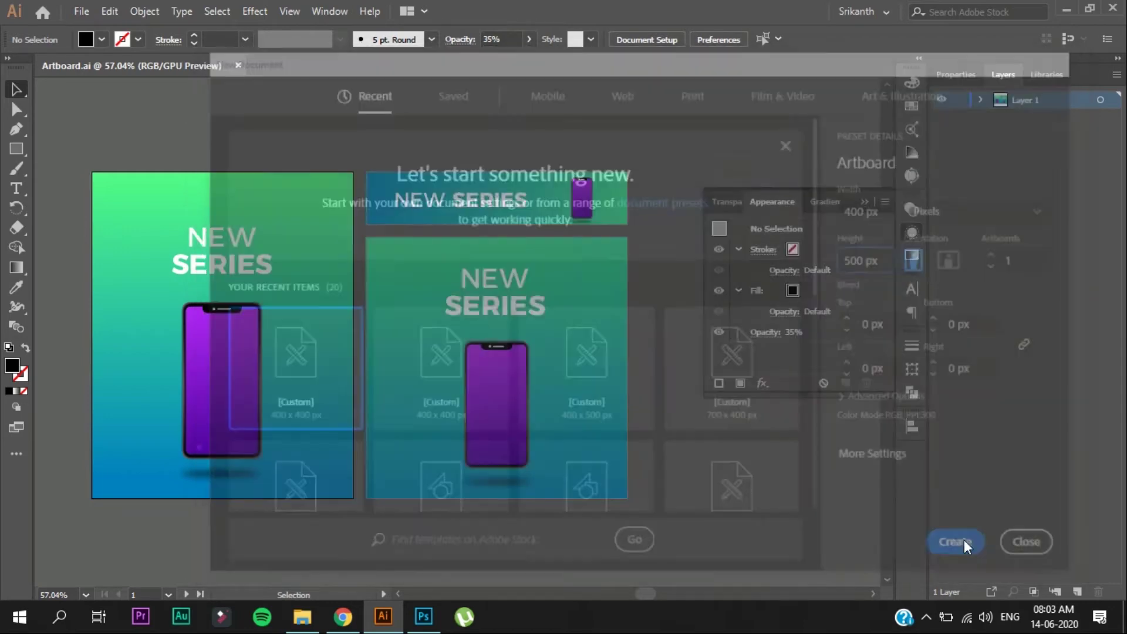
pyautogui.scroll(-1, 405, 243)
pyautogui.moveTo(370, 254); pyautogui.dragTo(280, 261)
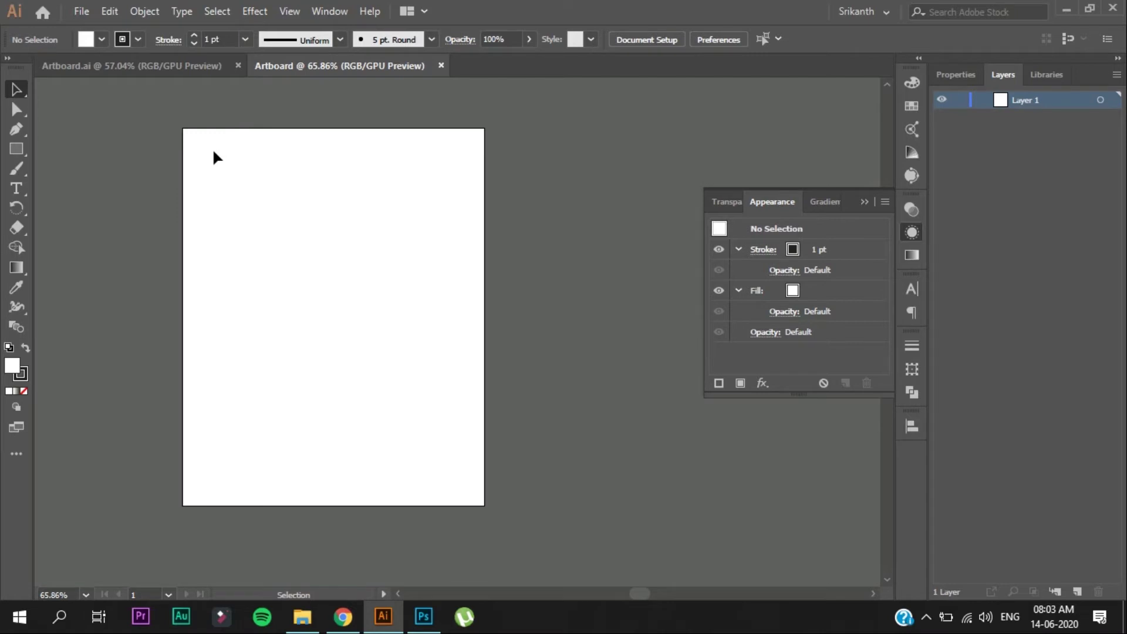
pyautogui.moveTo(334, 256); pyautogui.dragTo(299, 265)
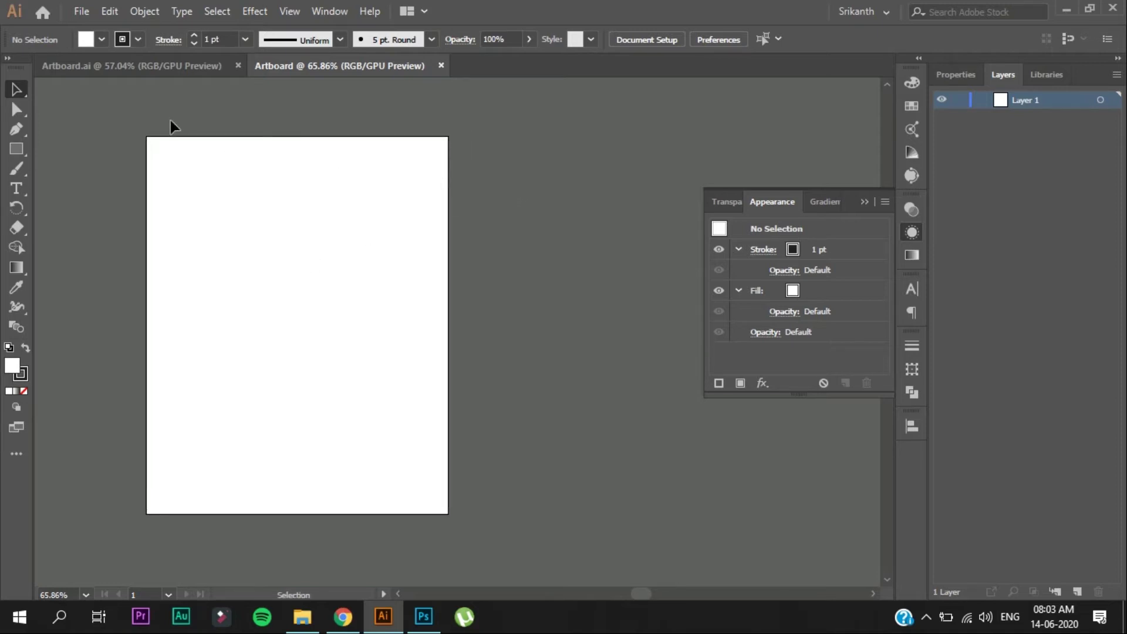
pyautogui.click(191, 66)
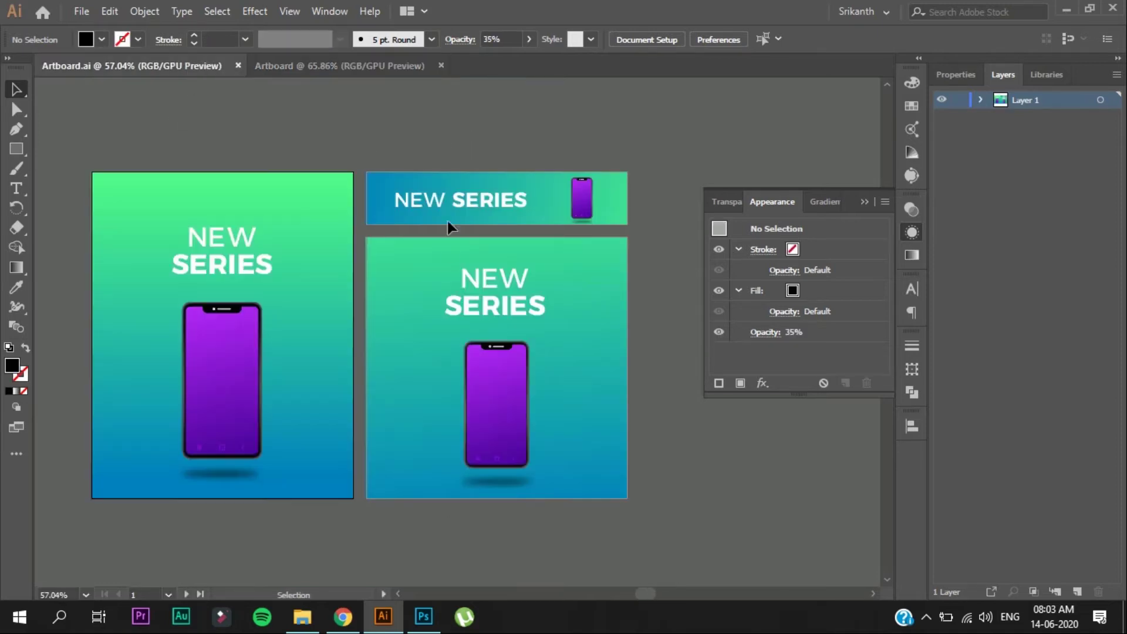
pyautogui.click(439, 273)
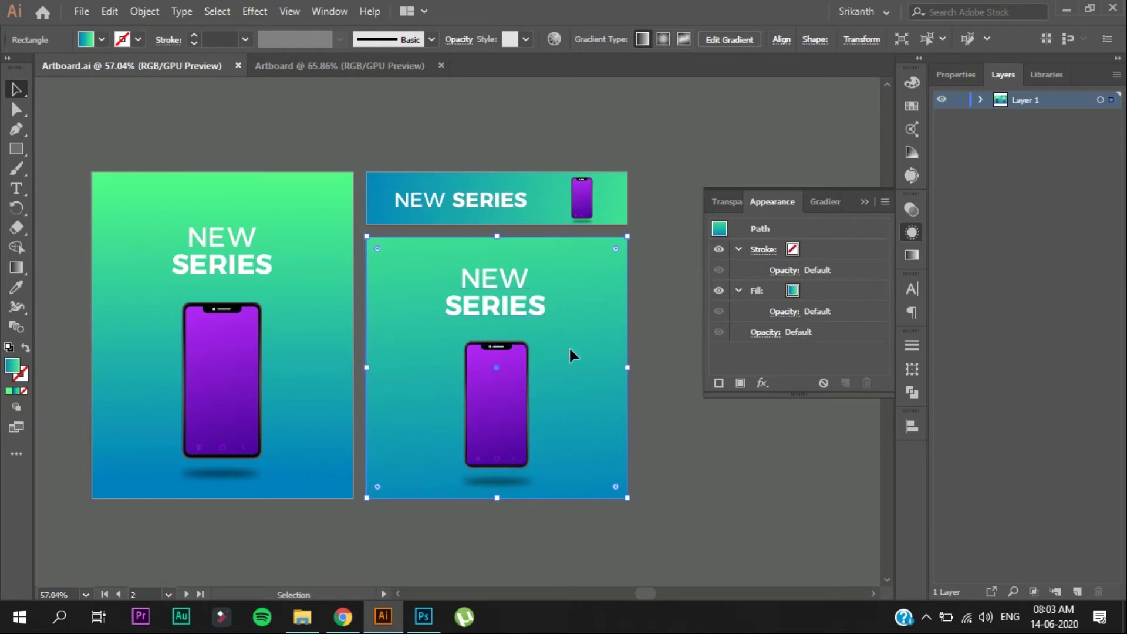
pyautogui.click(311, 65)
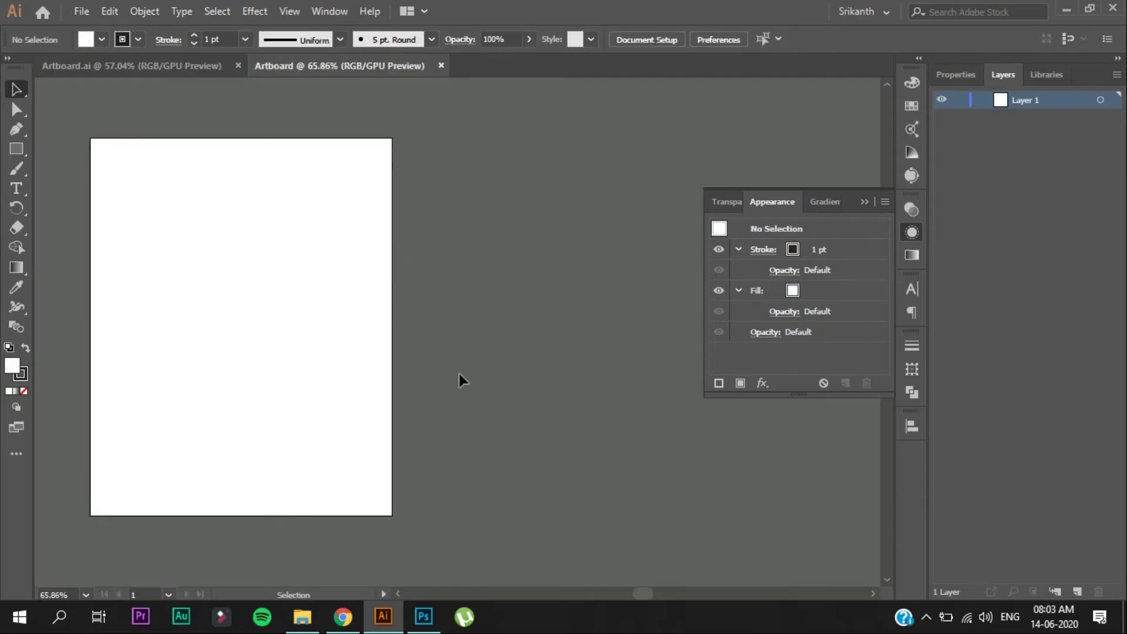
pyautogui.hscroll(1, 508, 346)
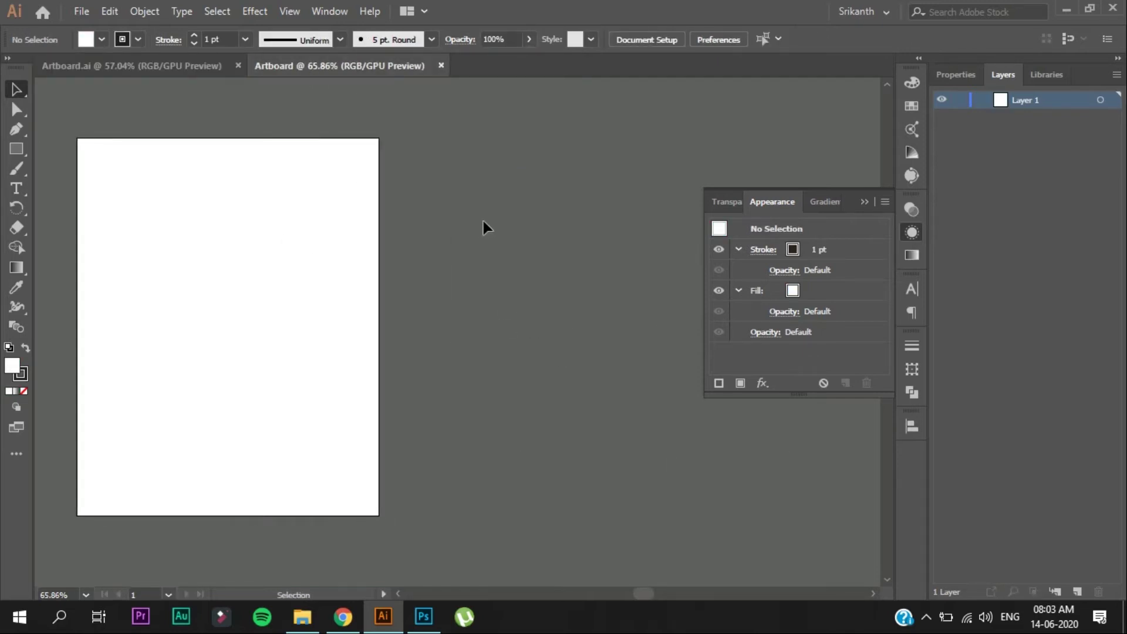
# Step: Add Artboard 2, a 400 × 500 px copy, to the right of Artboard 1
pyautogui.click(644, 43)
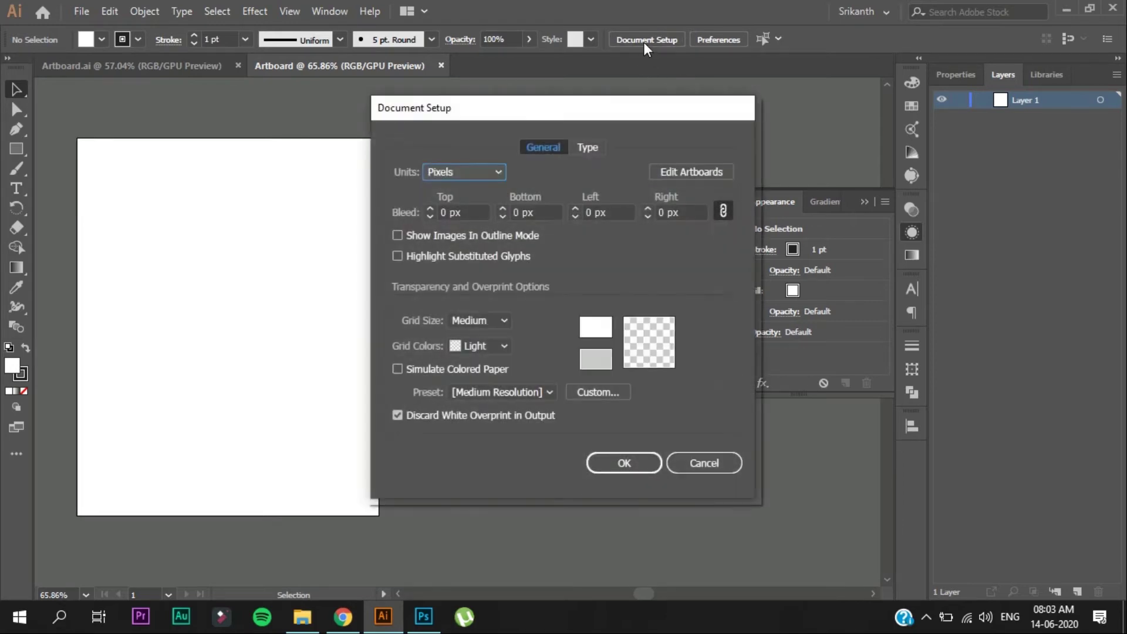
pyautogui.click(674, 171)
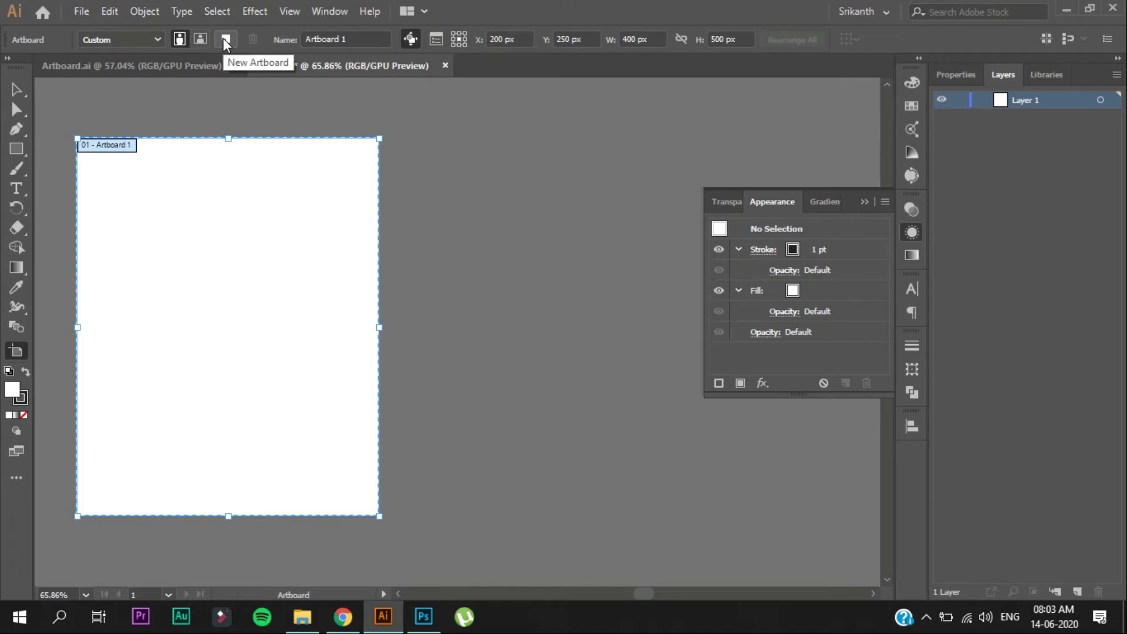
pyautogui.click(225, 40)
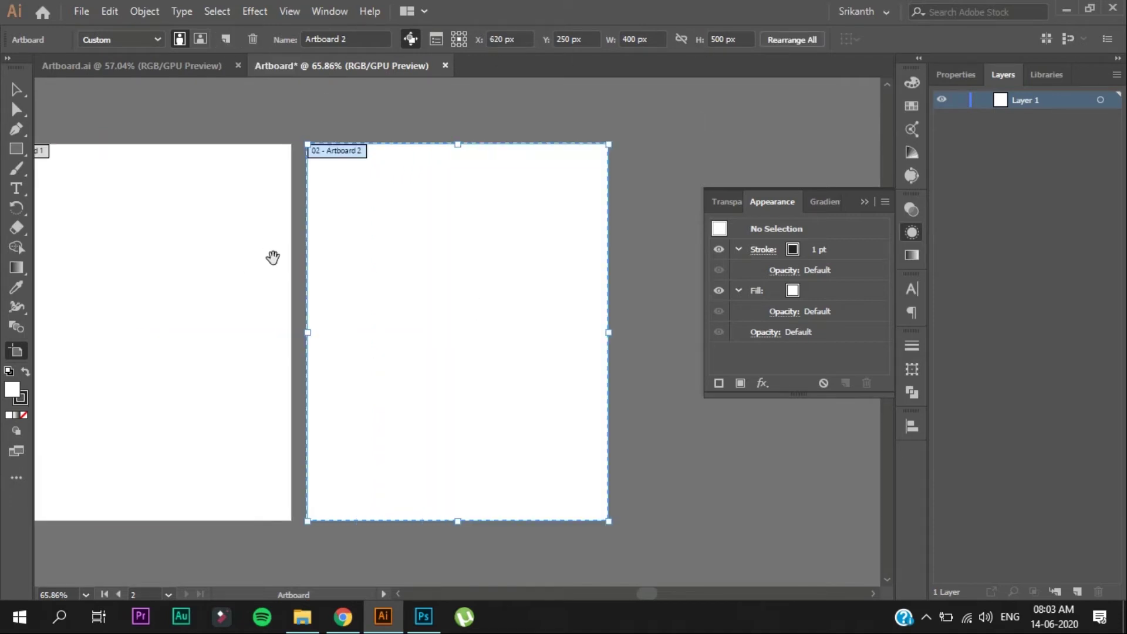
pyautogui.moveTo(309, 252); pyautogui.dragTo(371, 260)
pyautogui.moveTo(548, 307); pyautogui.dragTo(516, 300)
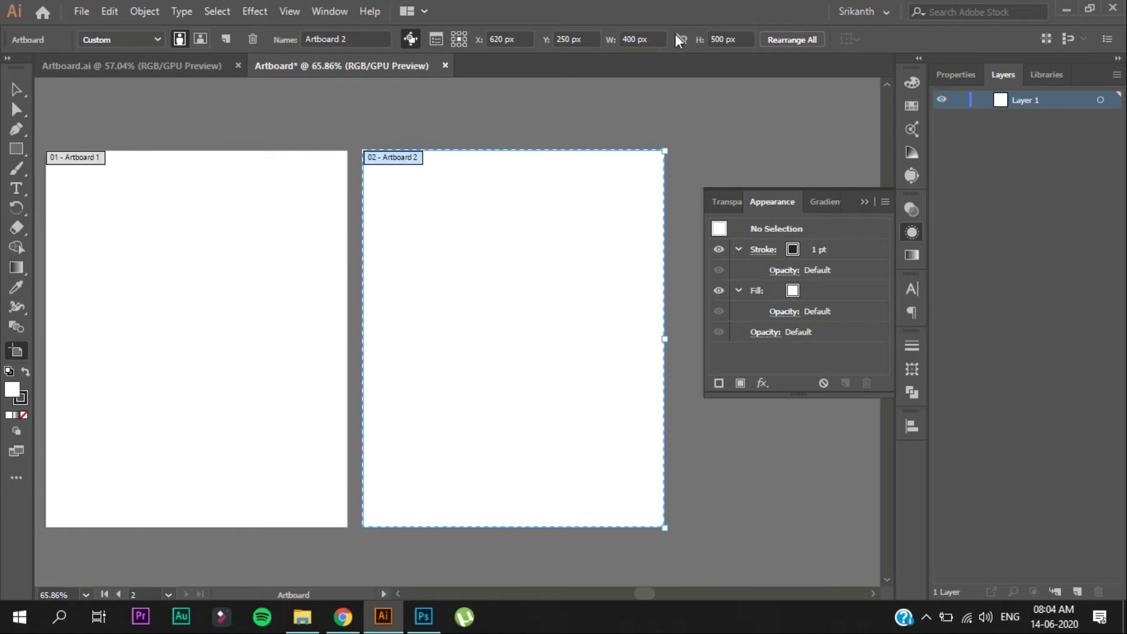
# Step: Change Artboard 2's height to 400 px and exit artboard editing
pyautogui.doubleClick(739, 40)
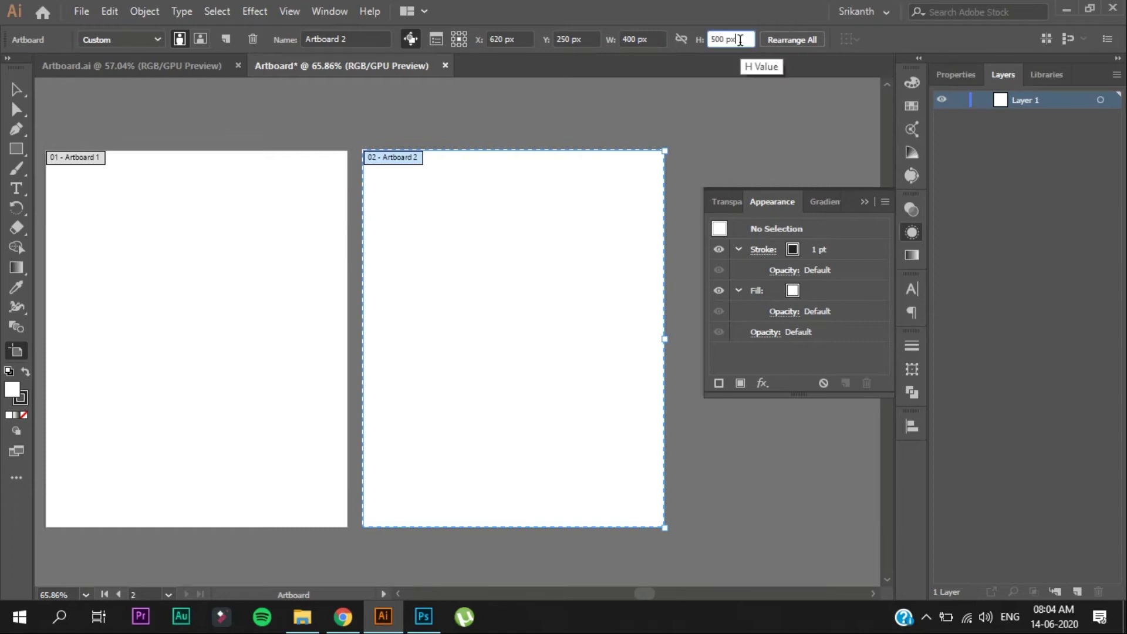
pyautogui.press('BackSpace')
pyautogui.press('BackSpace')
pyautogui.press('BackSpace')
pyautogui.press('BackSpace')
pyautogui.press('BackSpace')
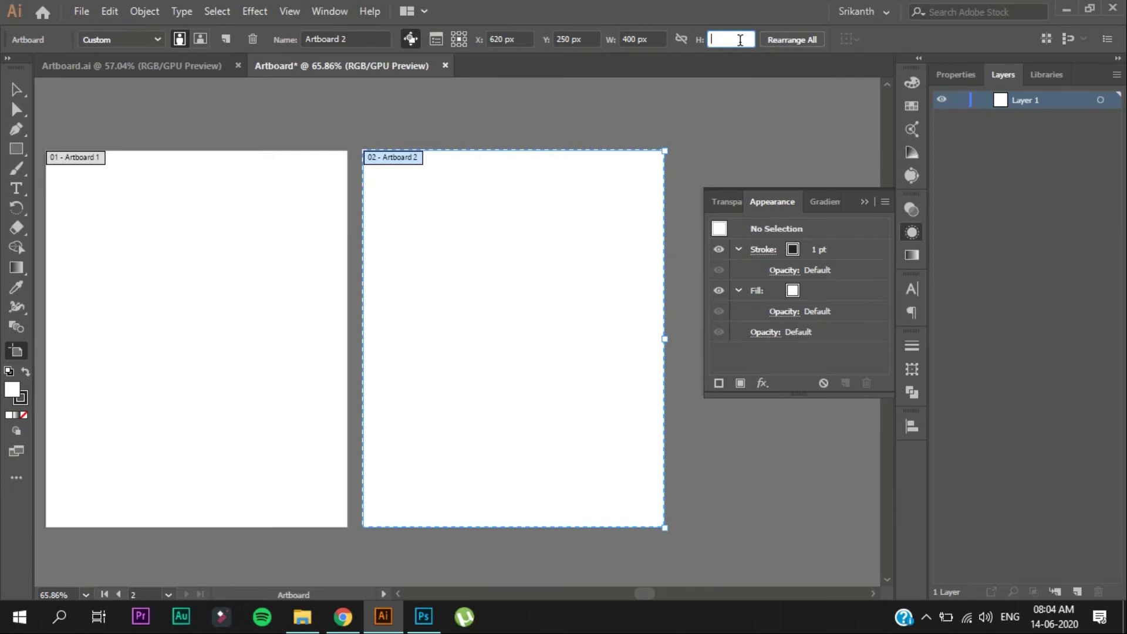
pyautogui.write('400')
pyautogui.press('Return')
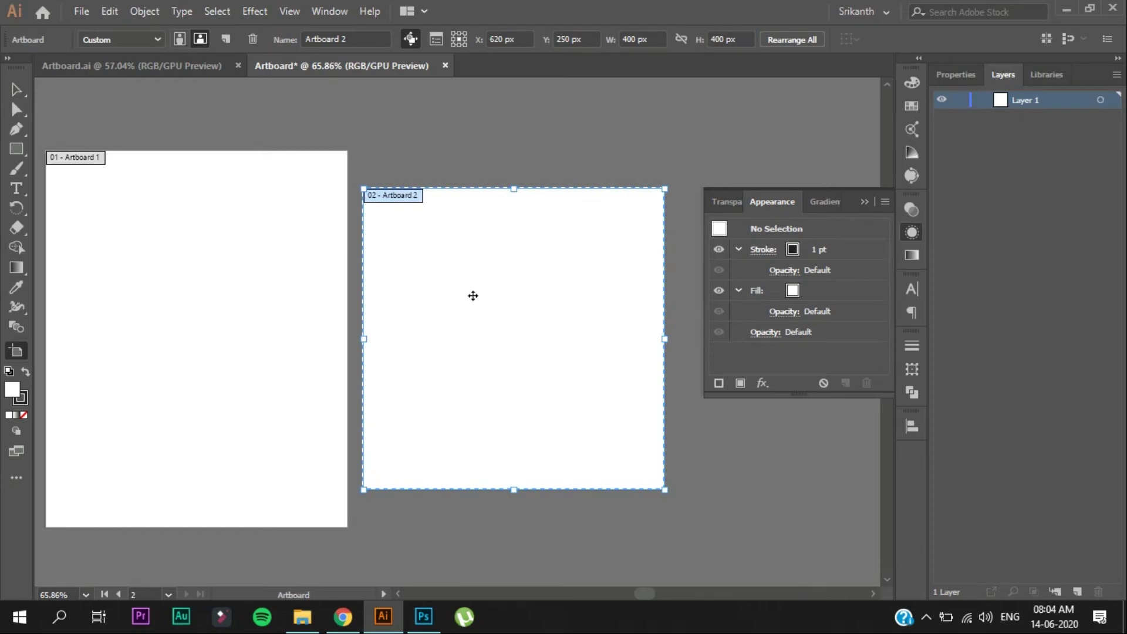
pyautogui.click(16, 92)
pyautogui.moveTo(434, 286); pyautogui.dragTo(489, 254)
# Step: Drag the square Artboard 2 slightly lower beside the portrait artboard
pyautogui.scroll(-1, 370, 256)
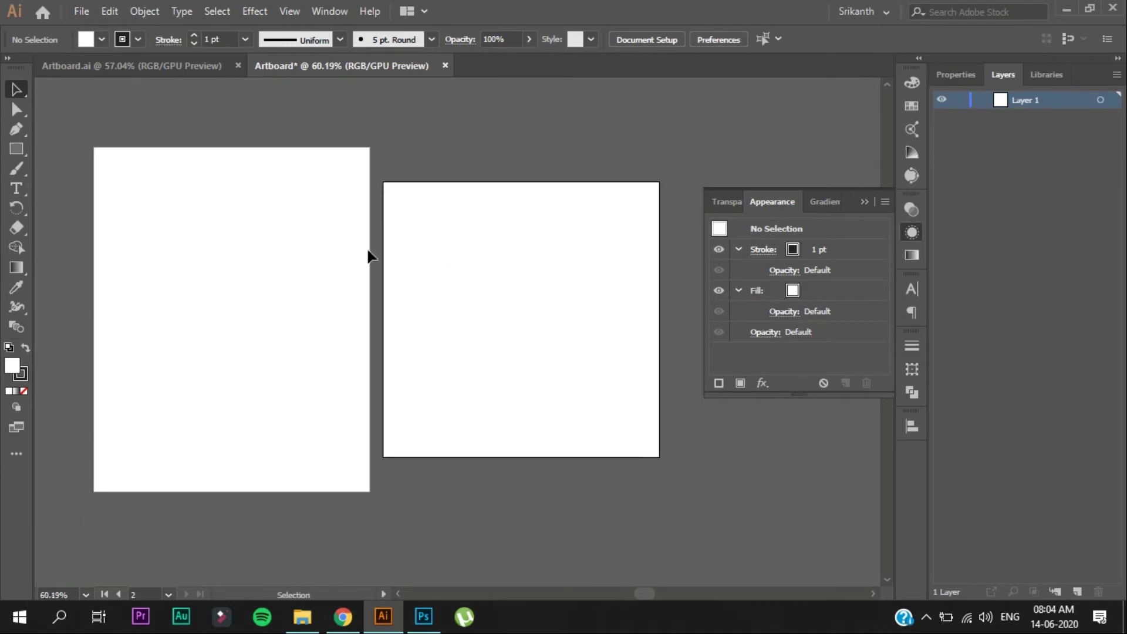
pyautogui.scroll(1, 428, 327)
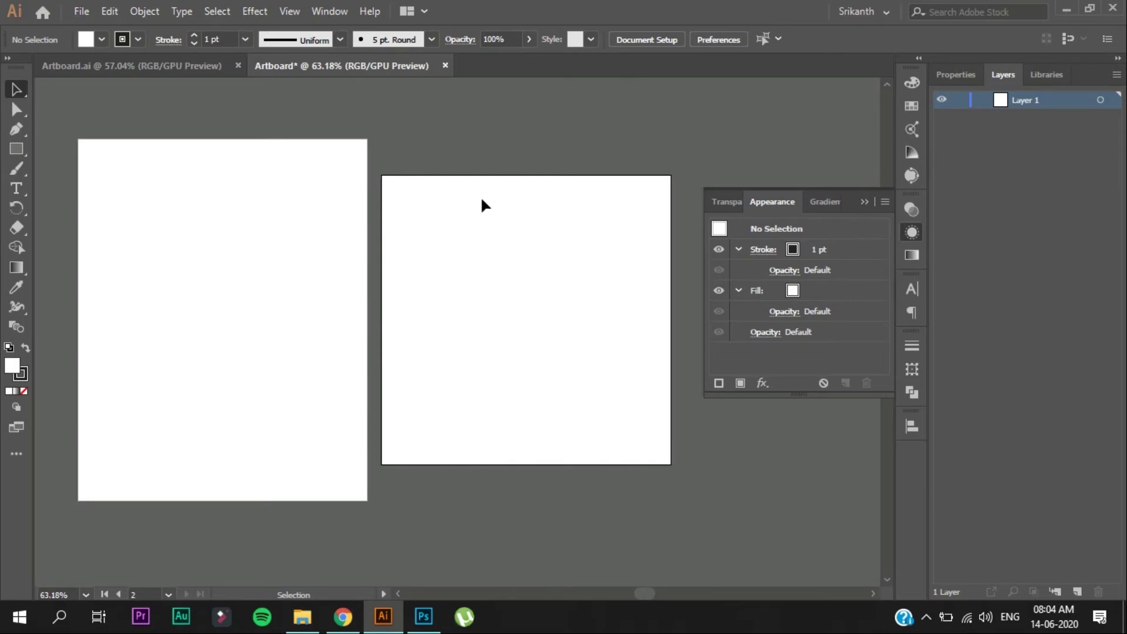
pyautogui.click(642, 39)
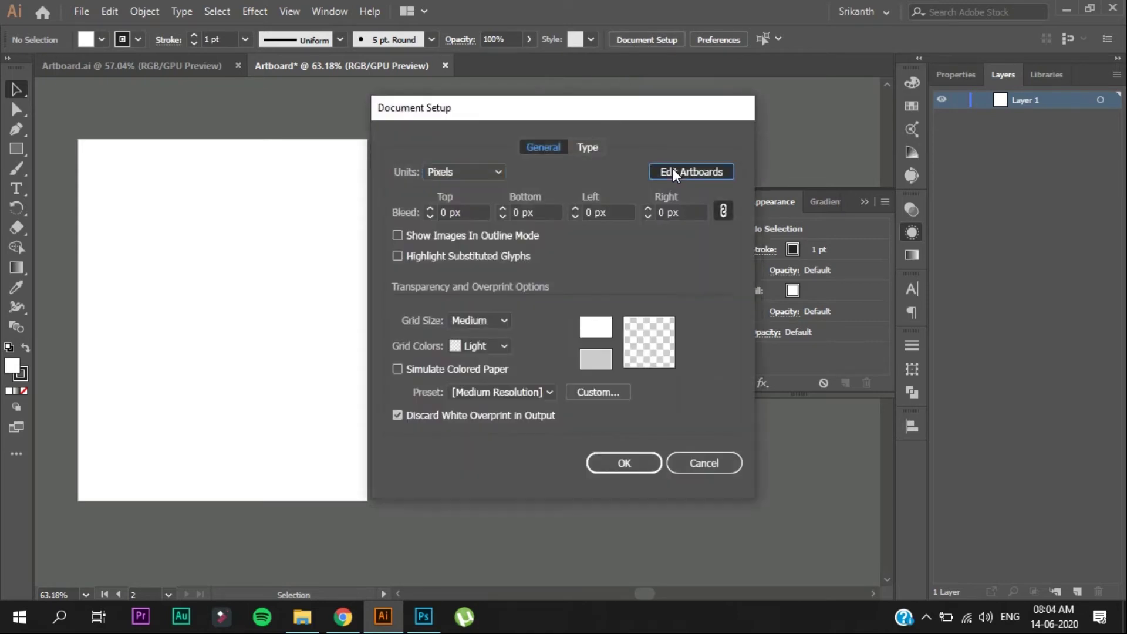
pyautogui.click(673, 171)
pyautogui.moveTo(506, 243); pyautogui.dragTo(511, 282)
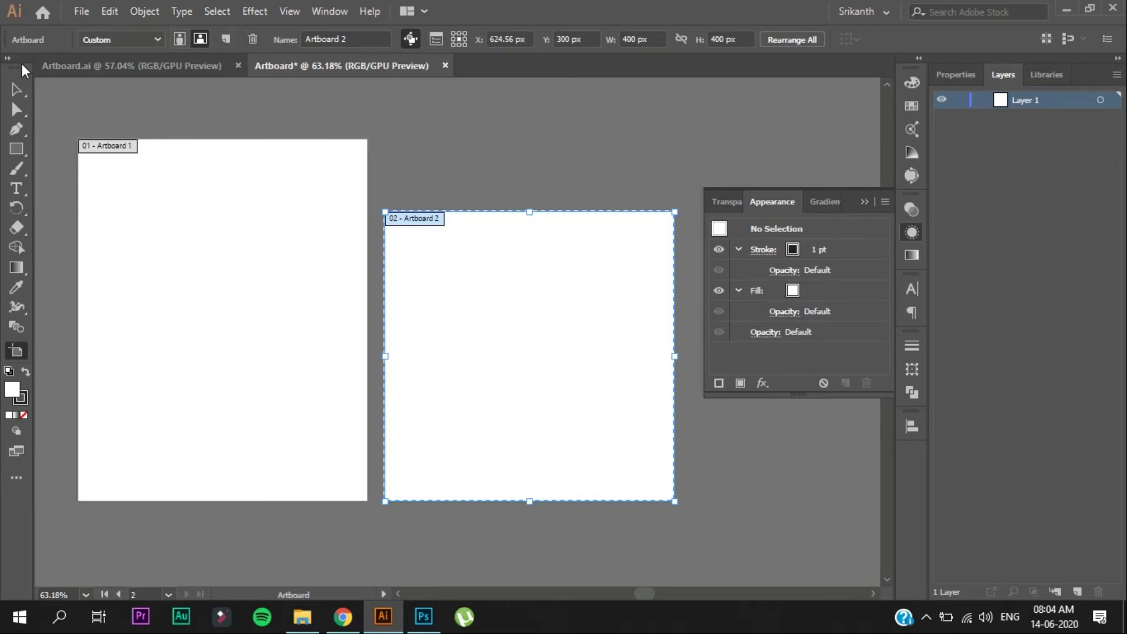
pyautogui.click(16, 89)
# Step: Inspect the banner's background rectangle in Artboard.ai, then return to the new document
pyautogui.click(160, 65)
pyautogui.click(529, 206)
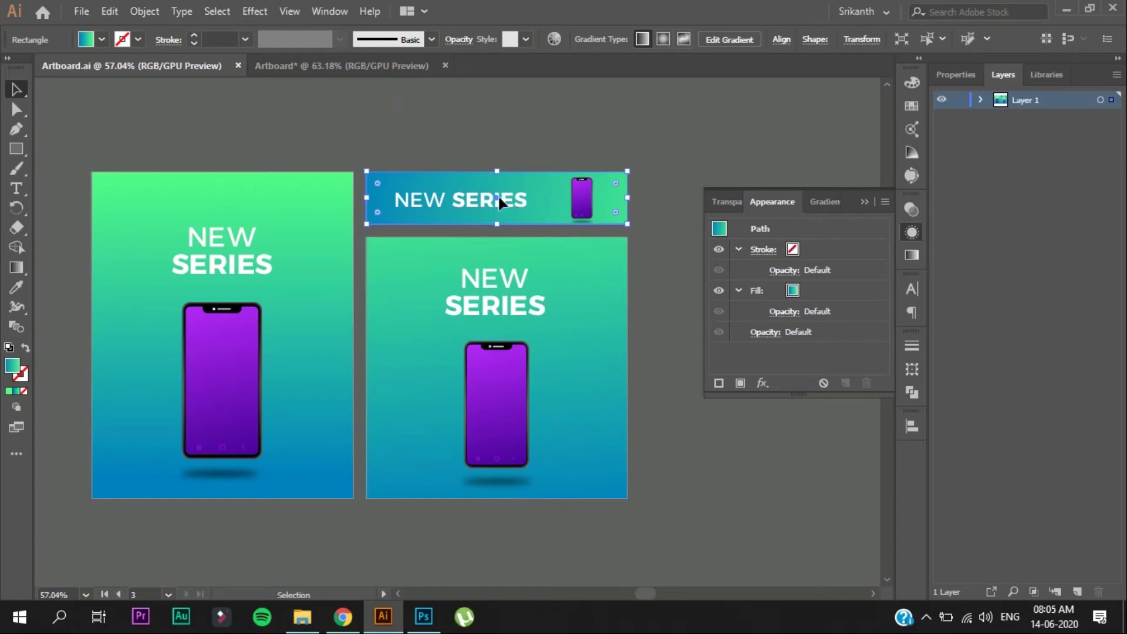
pyautogui.click(371, 67)
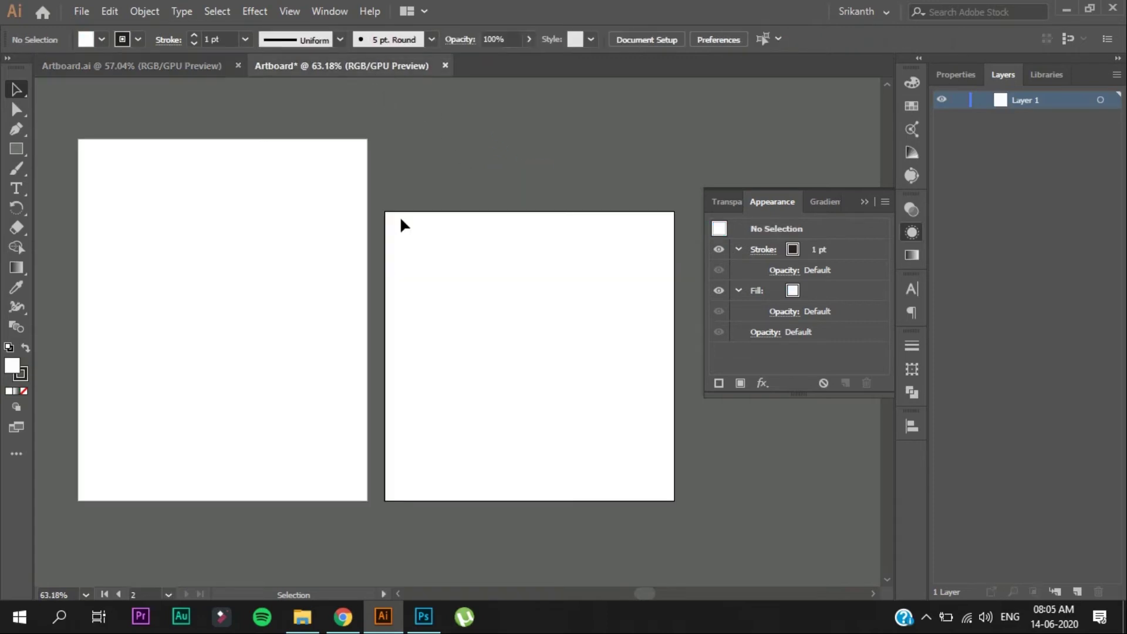
pyautogui.moveTo(450, 233); pyautogui.dragTo(436, 240)
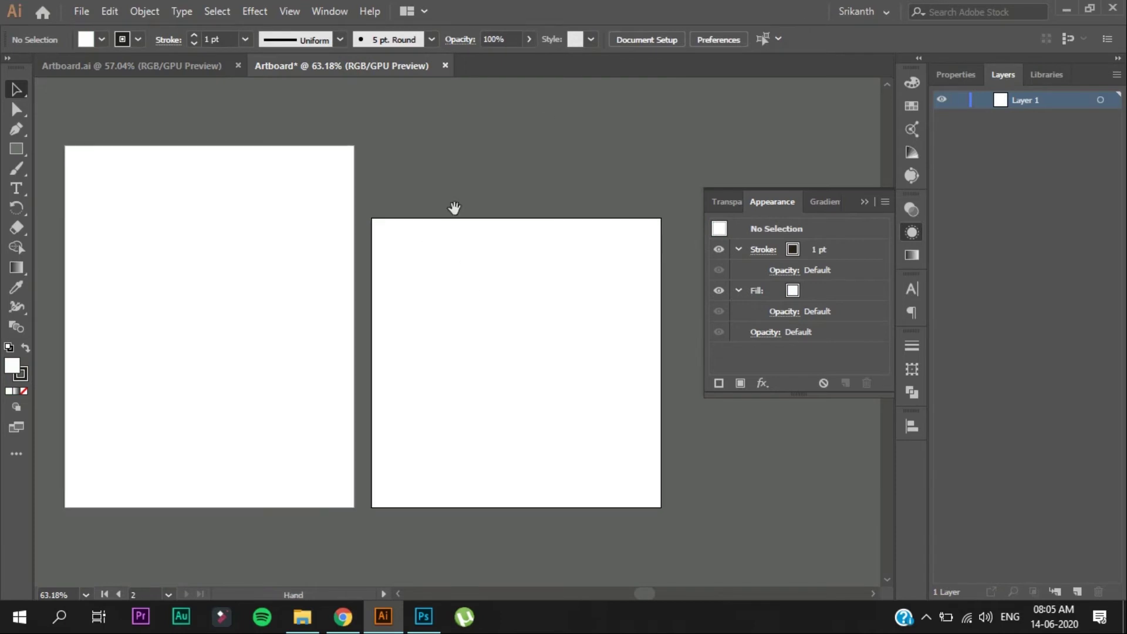
# Step: Add a third artboard to the right of the existing two
pyautogui.click(632, 41)
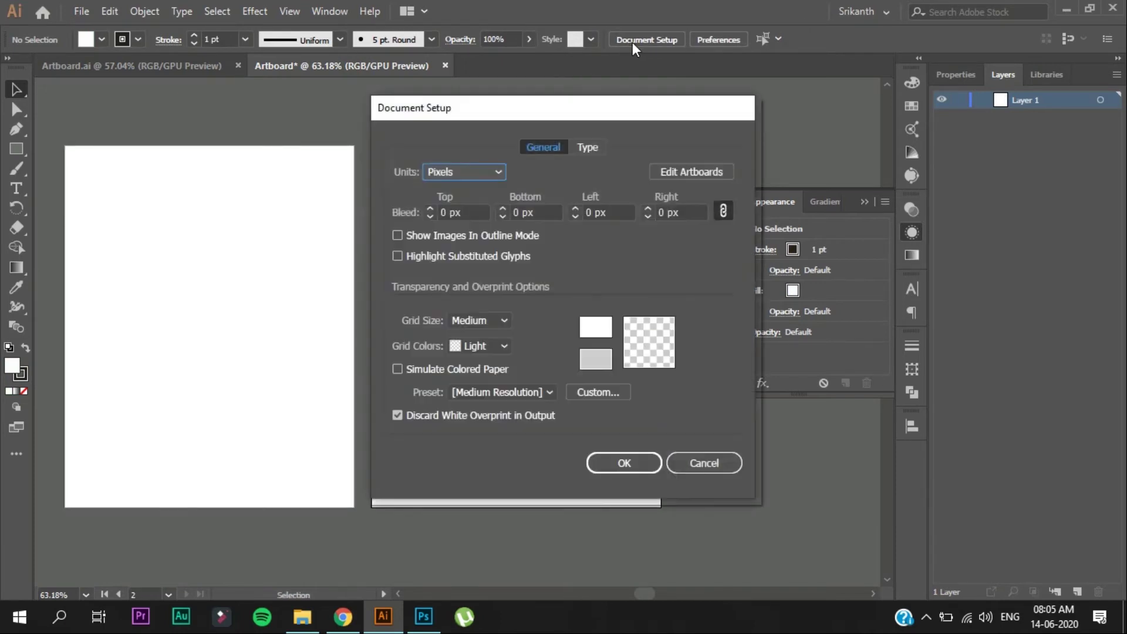
pyautogui.click(697, 171)
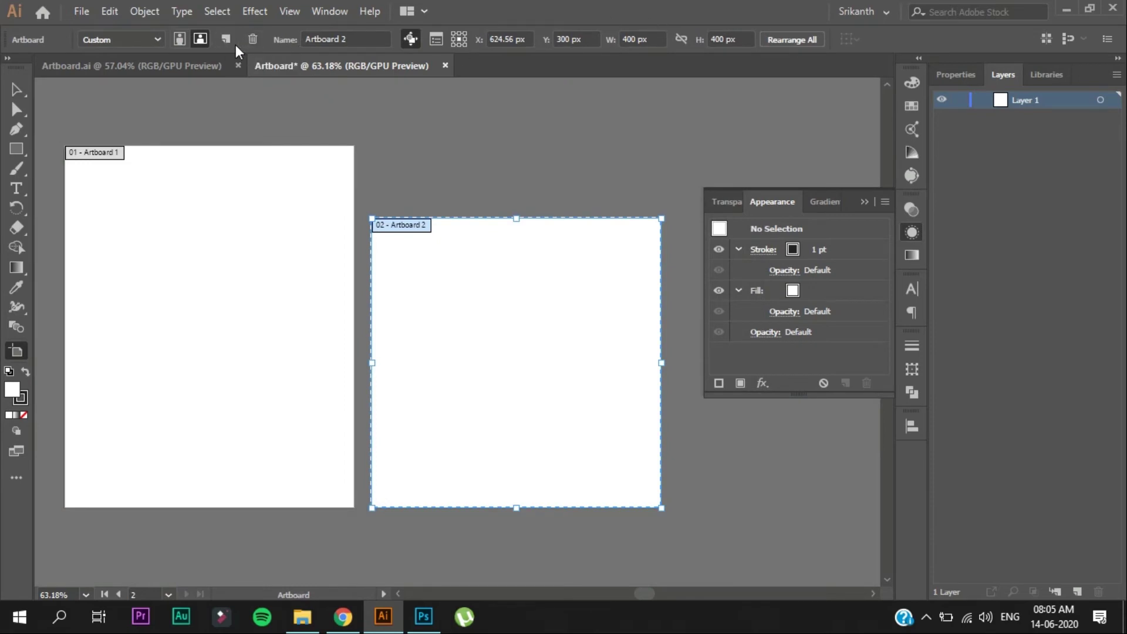
pyautogui.click(226, 39)
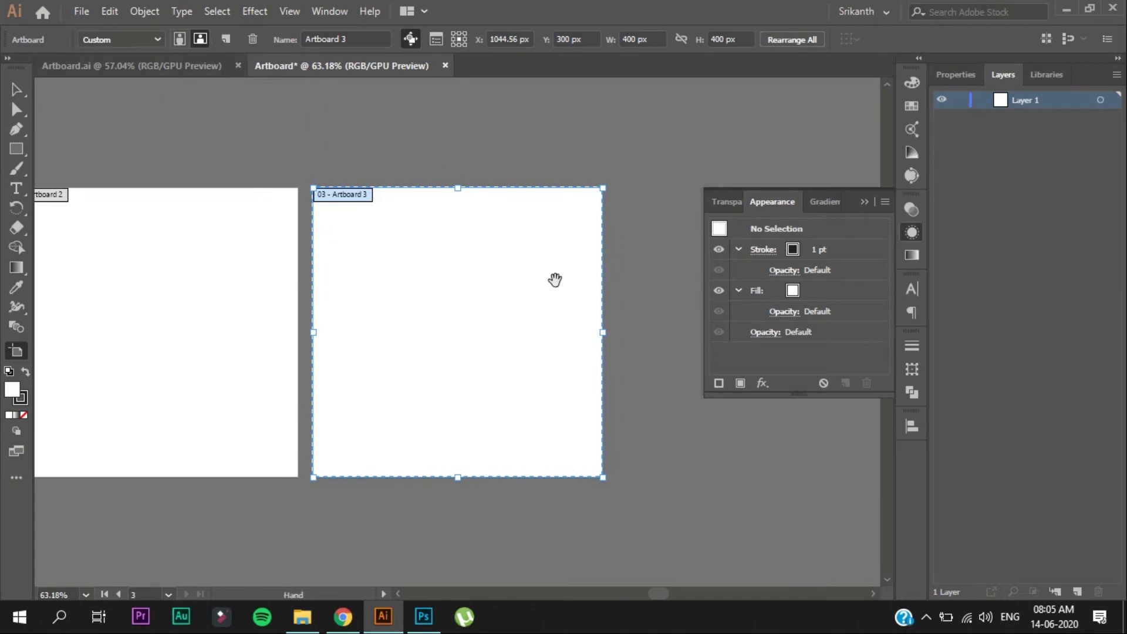
pyautogui.moveTo(556, 278); pyautogui.dragTo(585, 271)
pyautogui.scroll(-2, 586, 271)
pyautogui.moveTo(501, 229); pyautogui.dragTo(446, 273)
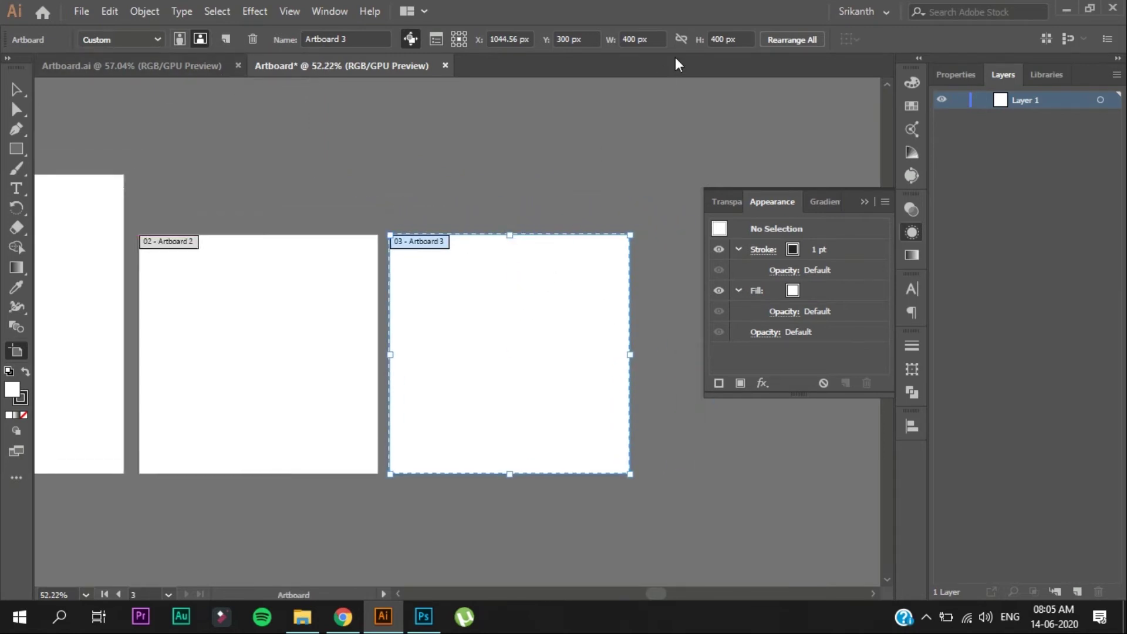
# Step: Set Artboard 3's height to 80 px and move it directly above the square artboard
pyautogui.click(730, 39)
pyautogui.write('80')
pyautogui.press('Return')
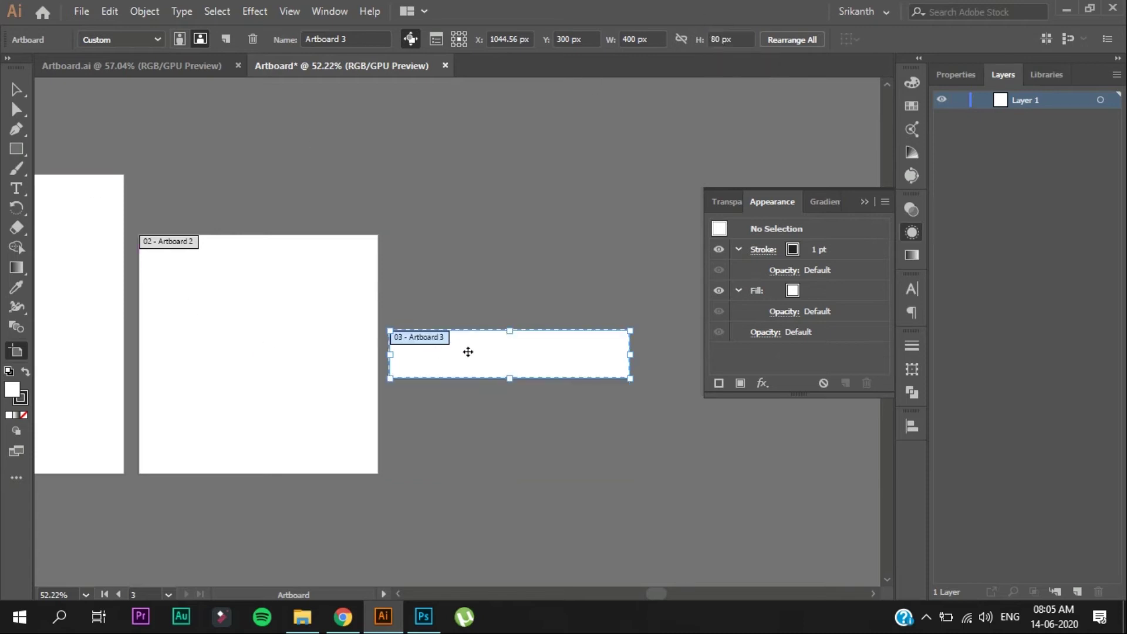
pyautogui.moveTo(530, 359)
pyautogui.mouseDown()
pyautogui.moveTo(311, 201)
pyautogui.moveTo(279, 202)
pyautogui.mouseUp()
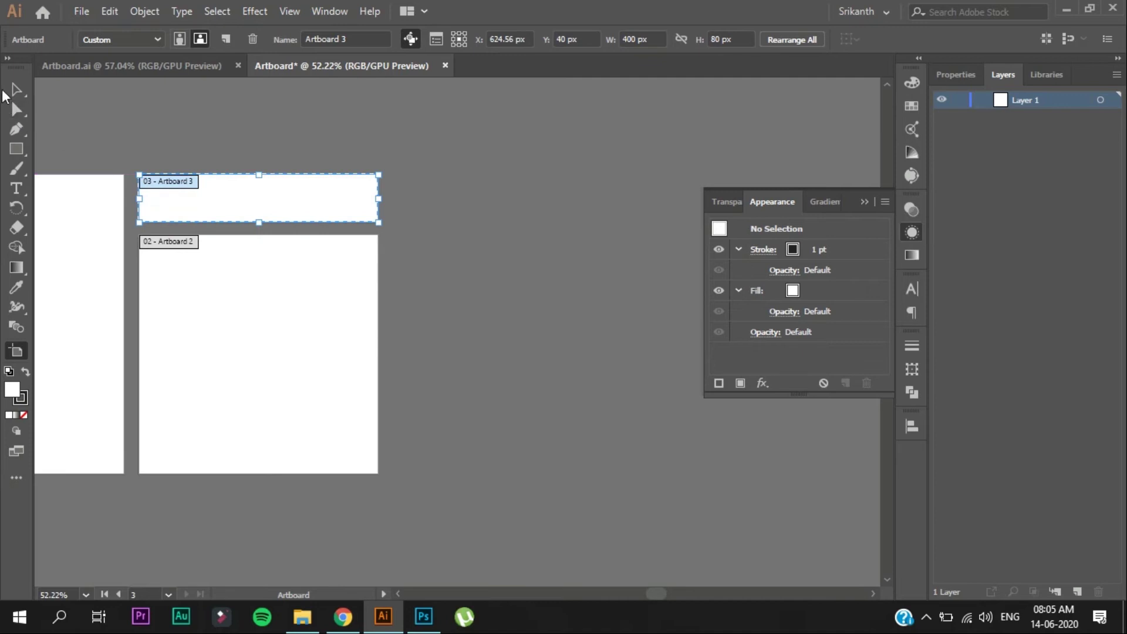
pyautogui.click(16, 89)
pyautogui.moveTo(144, 143)
pyautogui.mouseDown()
pyautogui.moveTo(420, 133)
pyautogui.moveTo(352, 221)
pyautogui.moveTo(324, 312)
pyautogui.moveTo(236, 323)
pyautogui.moveTo(294, 388)
pyautogui.mouseUp()
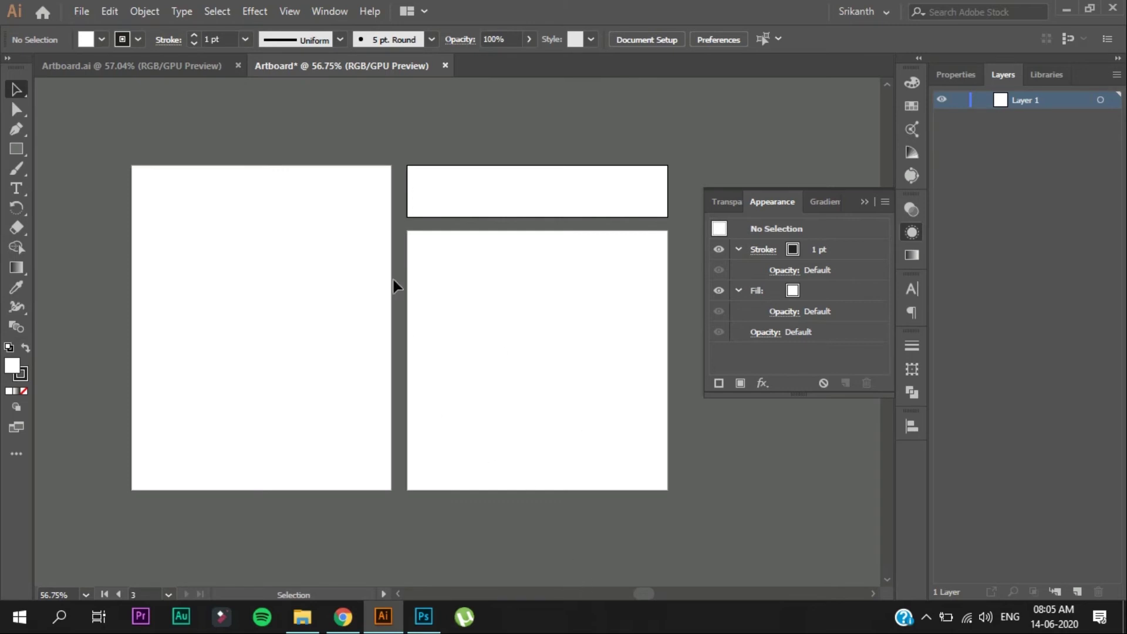
# Step: Make the portrait artboard active and recentre the view on all three artboards
pyautogui.click(477, 371)
pyautogui.click(286, 284)
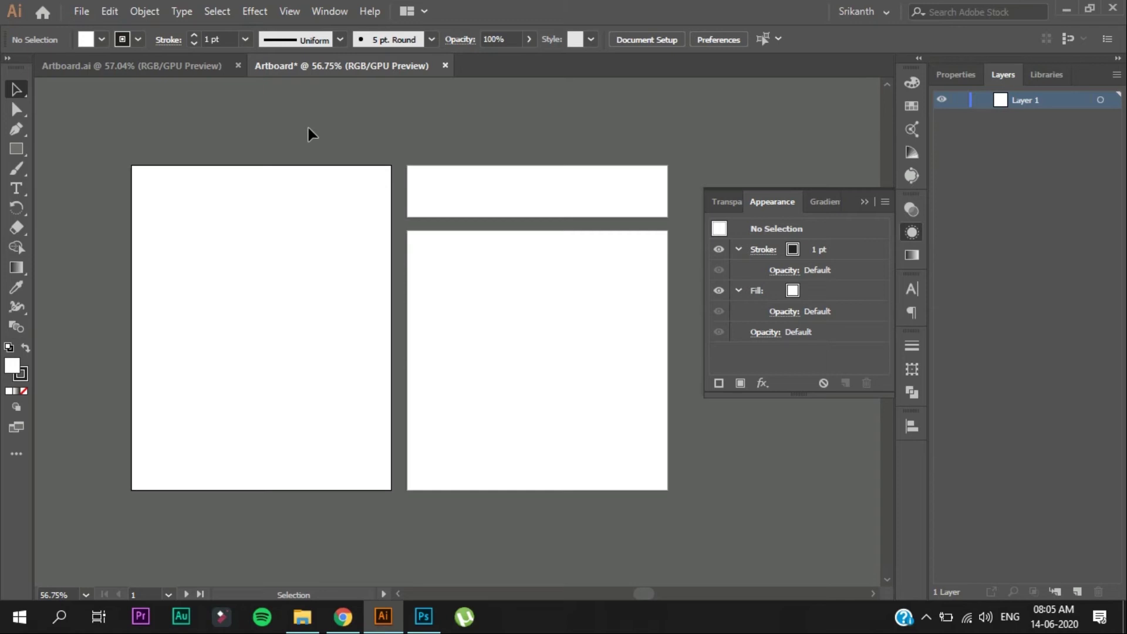
pyautogui.moveTo(493, 195); pyautogui.dragTo(396, 172)
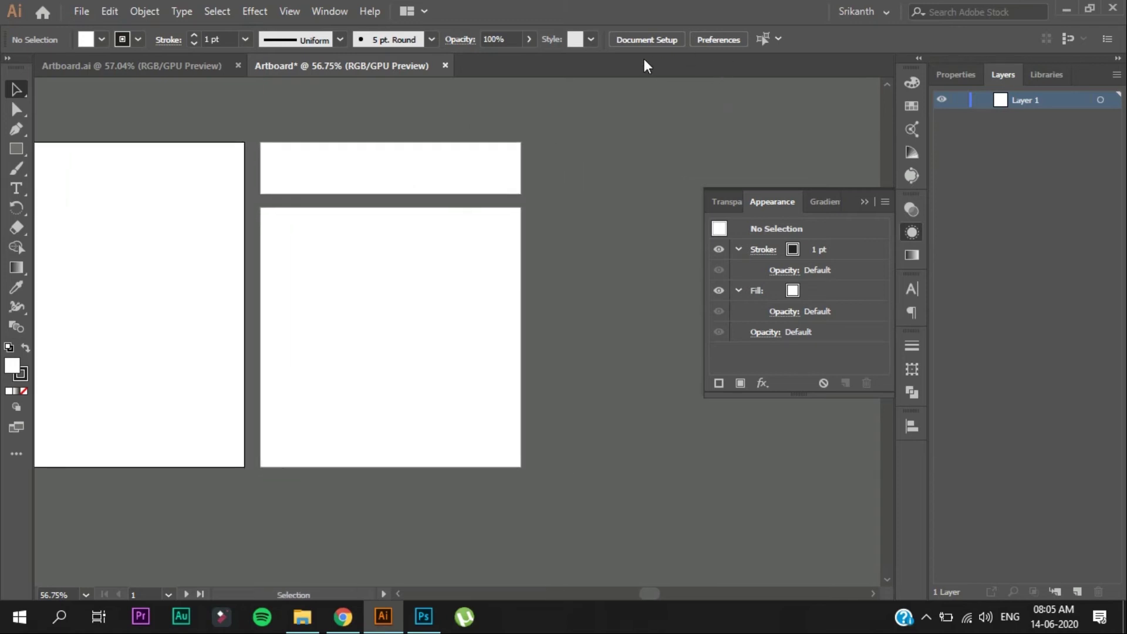
pyautogui.moveTo(515, 201); pyautogui.dragTo(457, 203)
pyautogui.moveTo(510, 109); pyautogui.dragTo(677, 131)
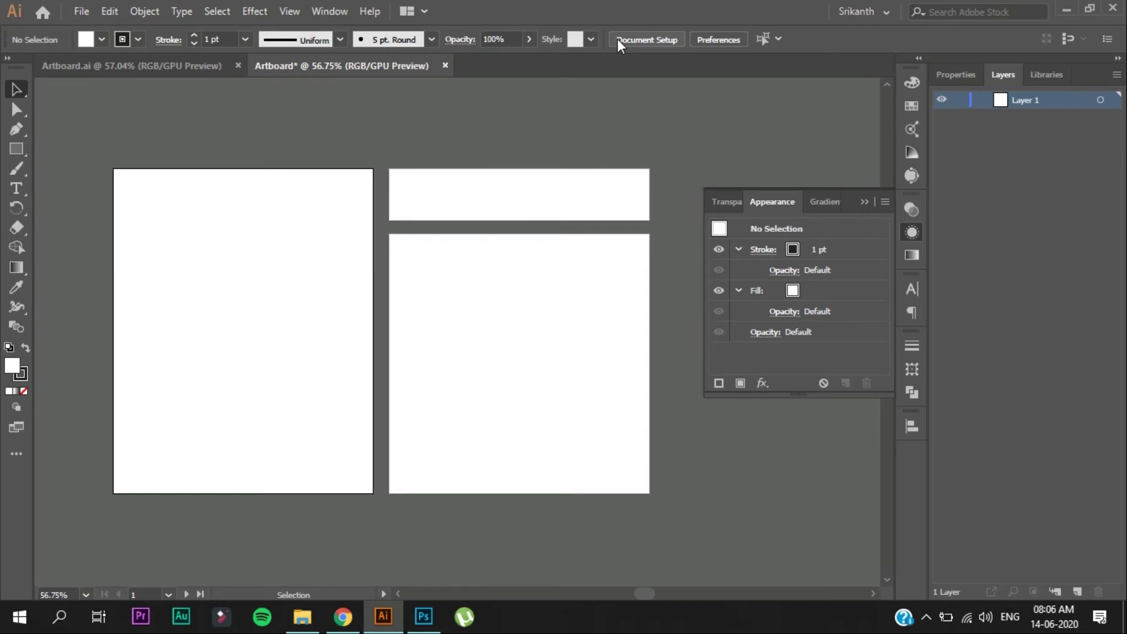
# Step: Glance at the reference design in Artboard.ai and select the Rectangle tool
pyautogui.click(161, 64)
pyautogui.click(319, 68)
pyautogui.moveTo(321, 328); pyautogui.dragTo(327, 323)
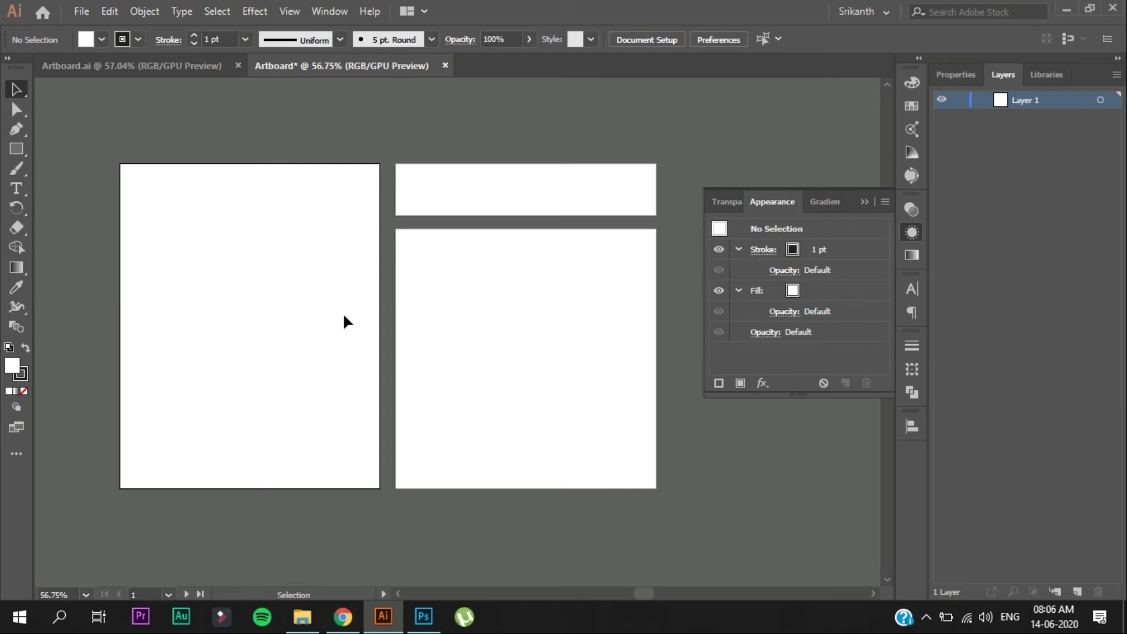
pyautogui.press('m')
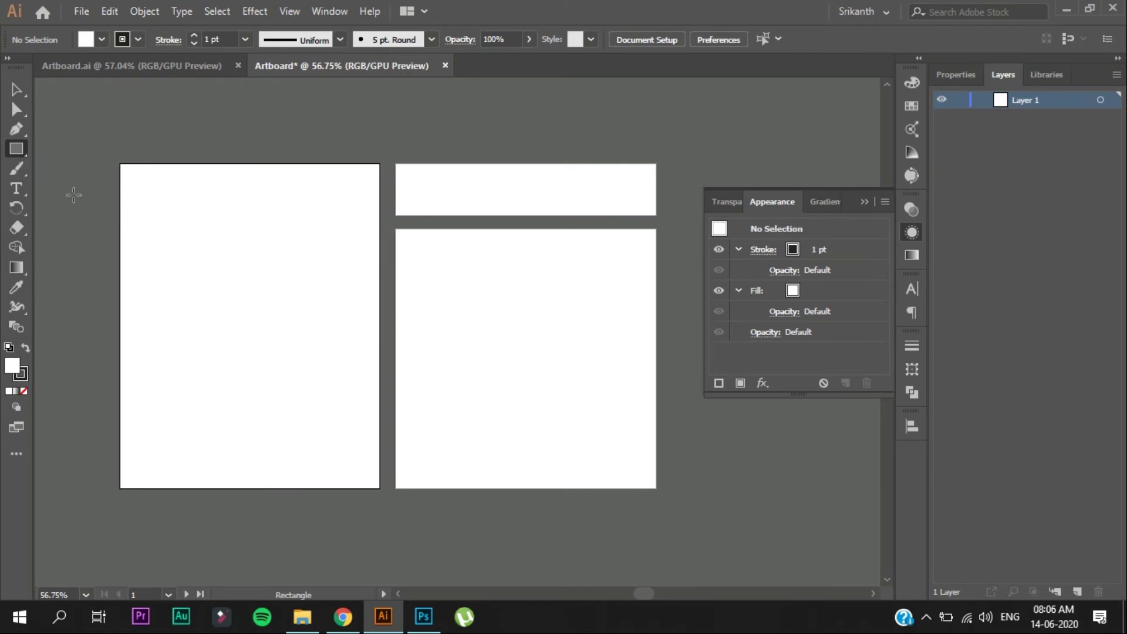
# Step: Create a rectangle with Width 400 px and Height 500 px
pyautogui.click(153, 213)
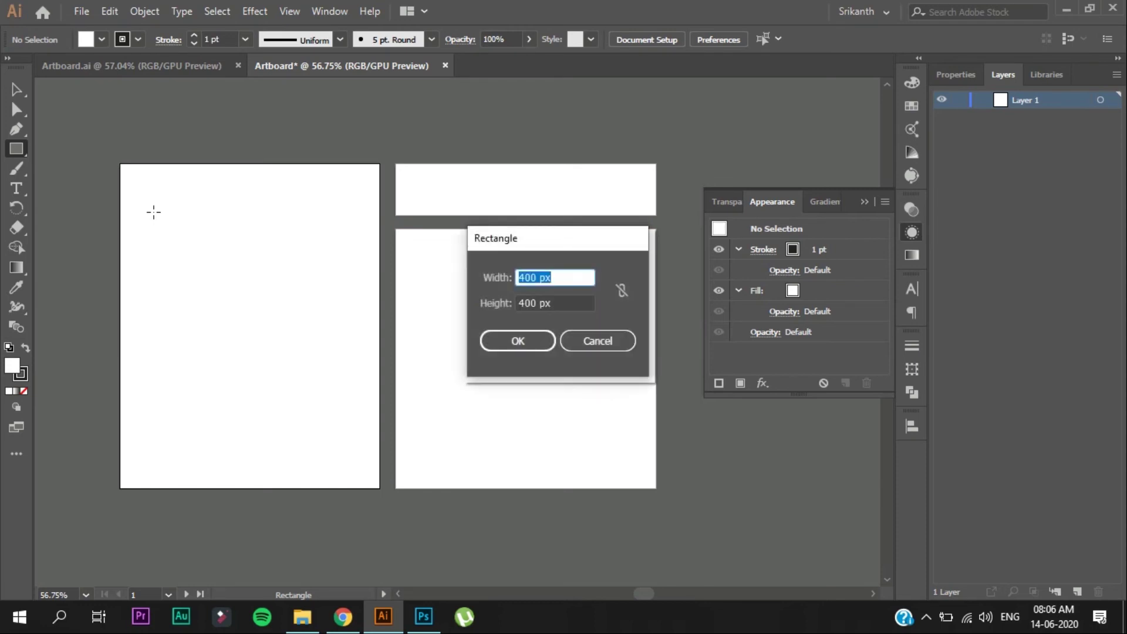
pyautogui.moveTo(521, 243); pyautogui.dragTo(479, 221)
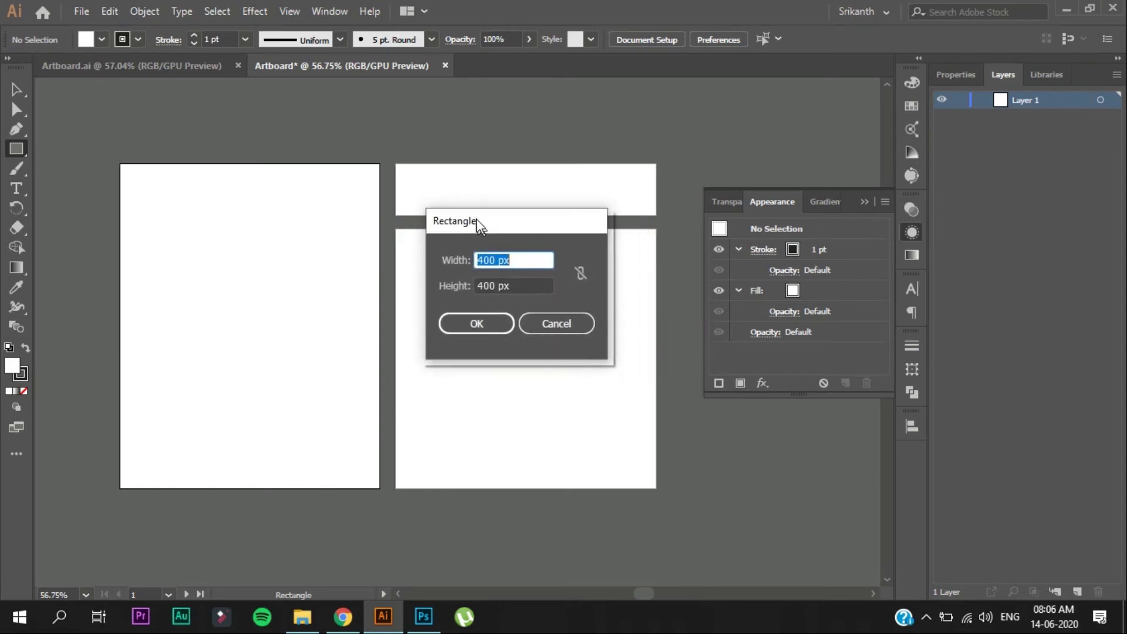
pyautogui.doubleClick(521, 254)
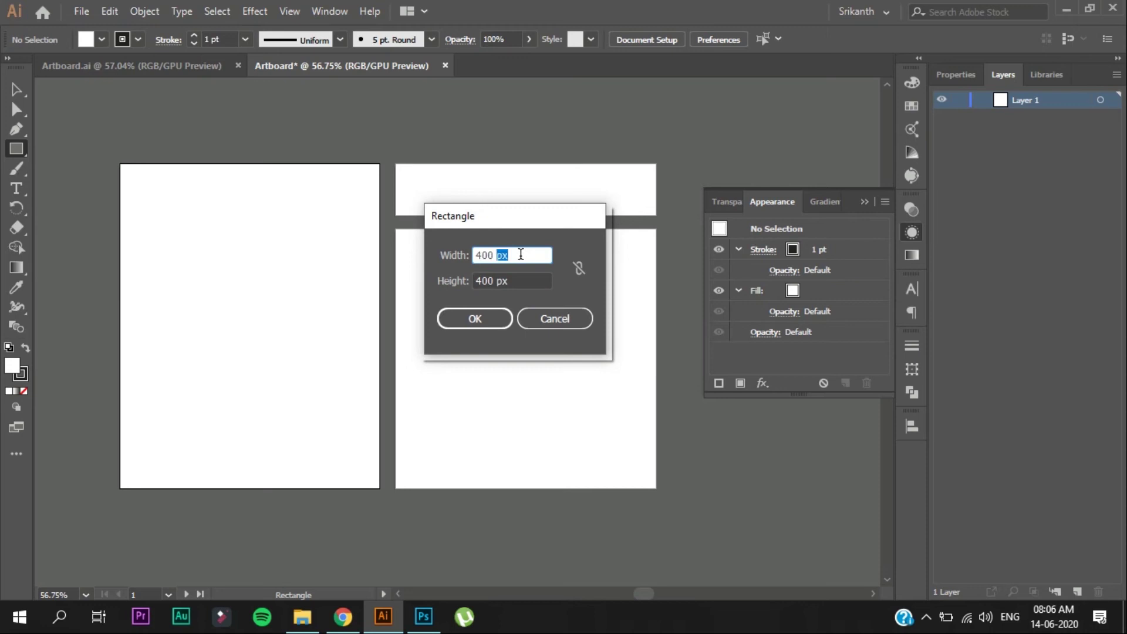
pyautogui.click(521, 255)
pyautogui.click(528, 281)
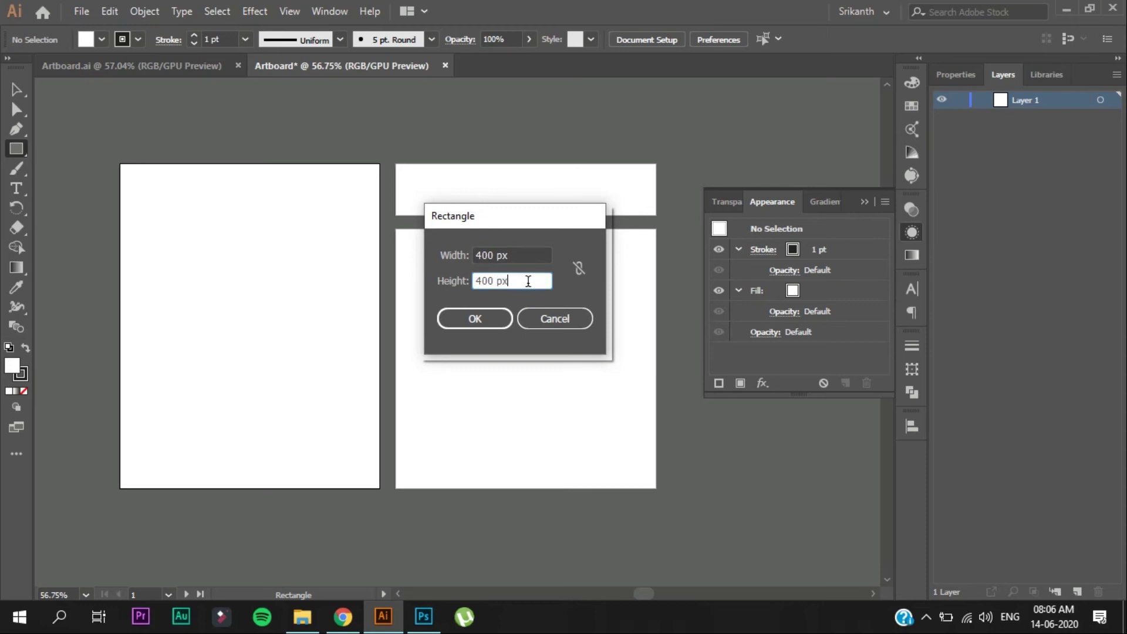
pyautogui.hotkey('ctrl', 'shift', 'Left')
pyautogui.hotkey('ctrl', 'shift', 'Left')
pyautogui.press('Right')
pyautogui.press('BackSpace')
pyautogui.press('BackSpace')
pyautogui.press('BackSpace')
pyautogui.press('BackSpace')
pyautogui.press('BackSpace')
pyautogui.press('BackSpace')
pyautogui.write('500')
pyautogui.click(478, 320)
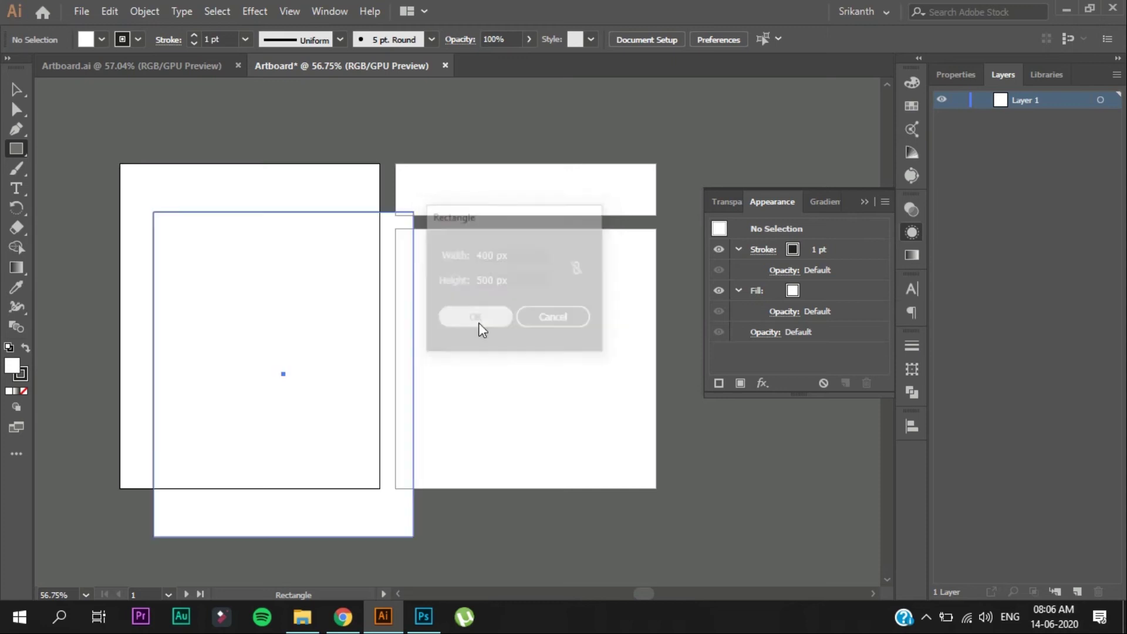
# Step: Centre the rectangle horizontally and vertically on the portrait artboard
pyautogui.click(712, 35)
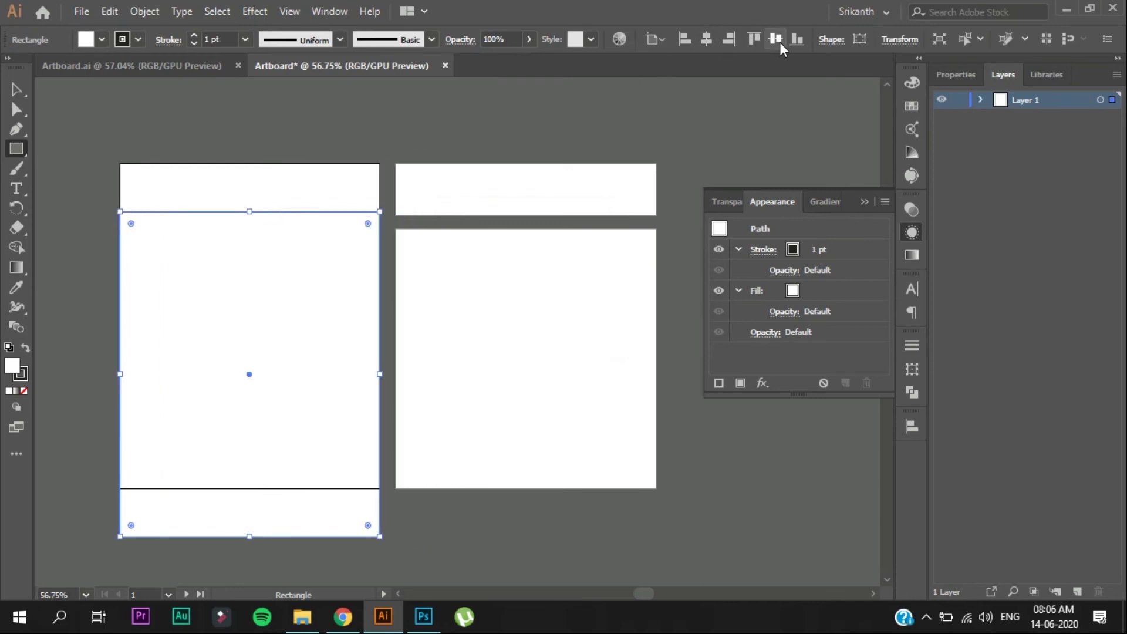
pyautogui.click(763, 39)
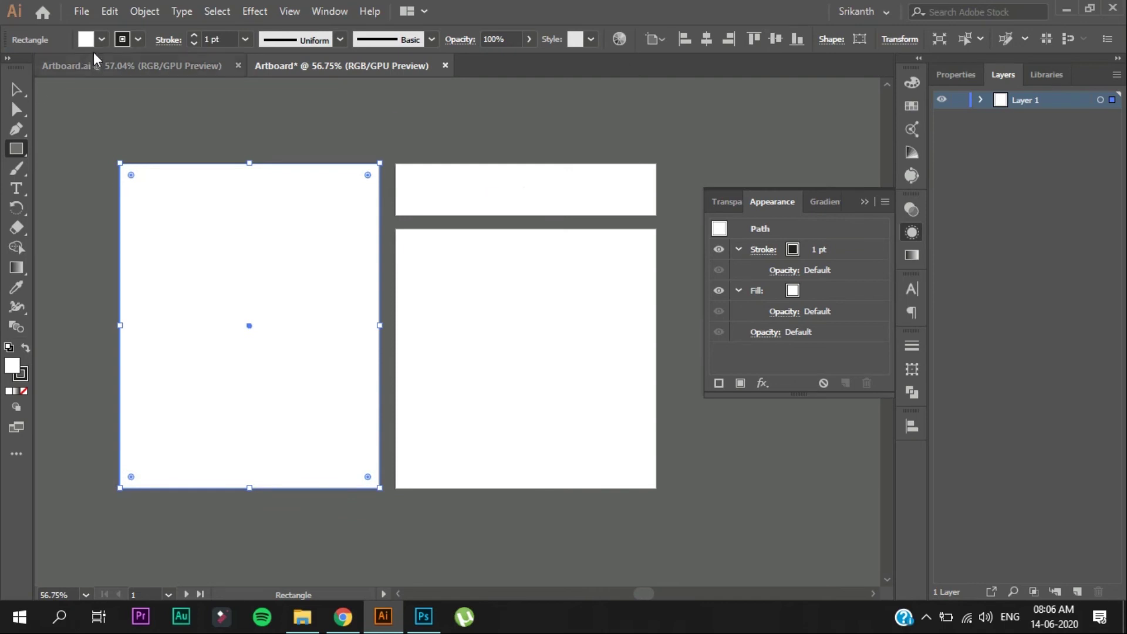
pyautogui.click(16, 89)
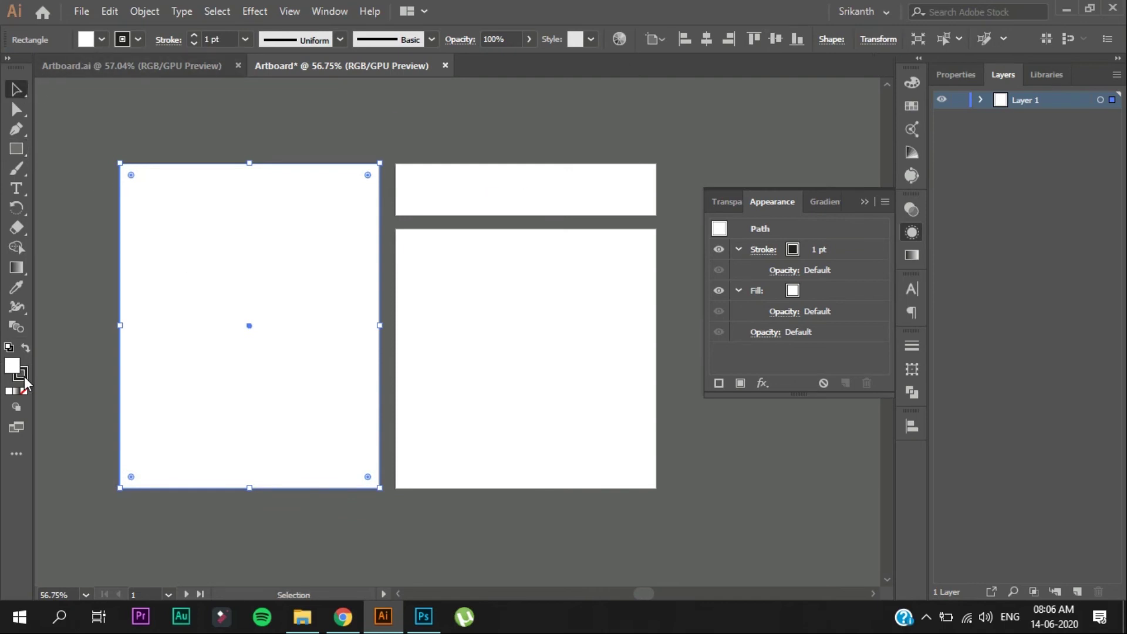
# Step: Zoom in to check the rectangle's edges against the artboard, then select it
pyautogui.press('z')
pyautogui.click(234, 520)
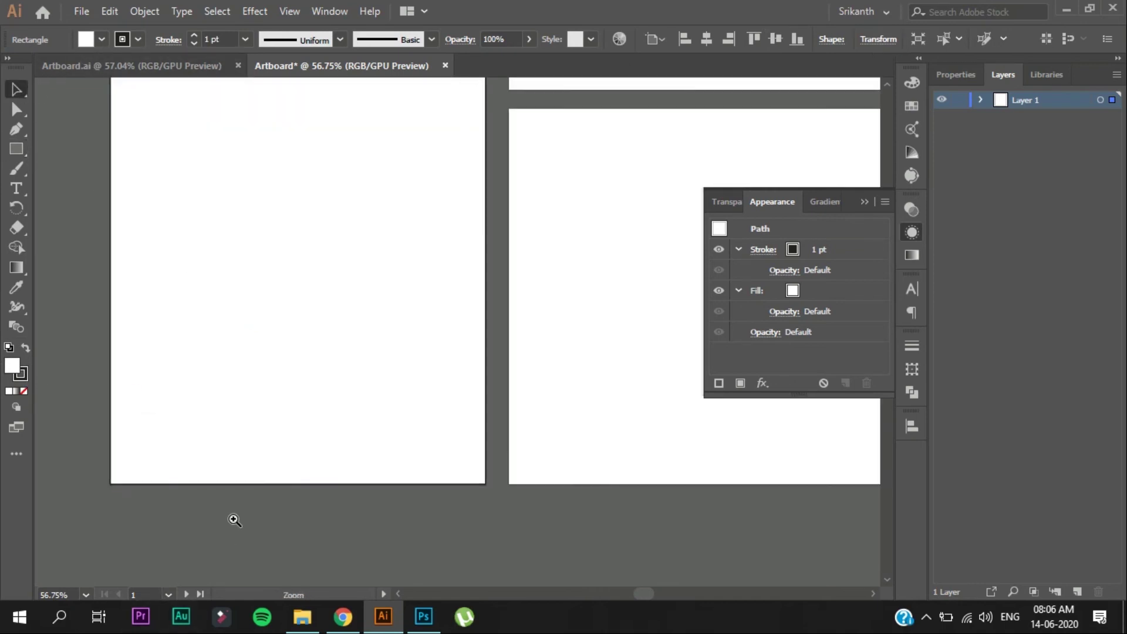
pyautogui.hotkey('shift', 'ctrl', 'a')
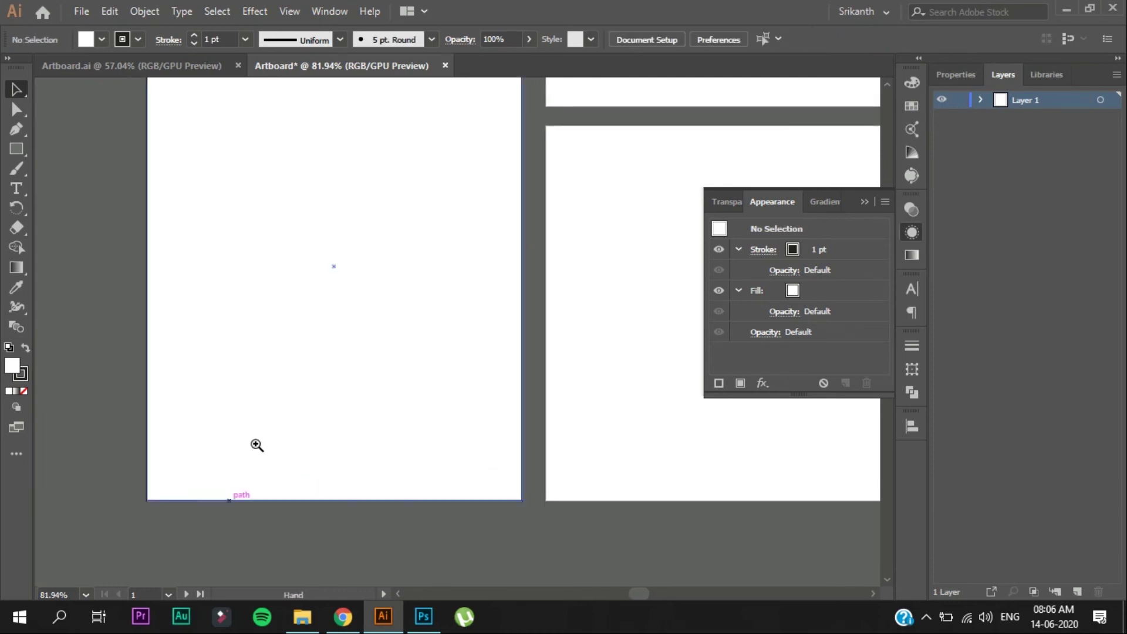
pyautogui.keyDown('alt'); pyautogui.click(229, 446); pyautogui.keyUp('alt')
pyautogui.click(203, 385)
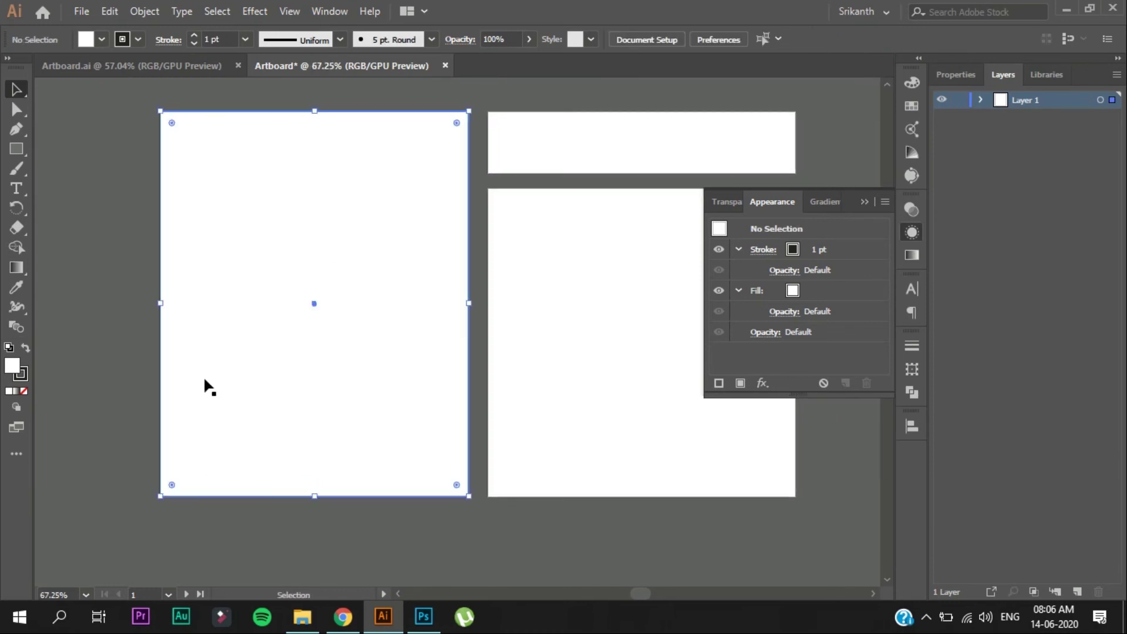
# Step: Set the rectangle's stroke to None and give it a purple #7200ff fill
pyautogui.click(22, 378)
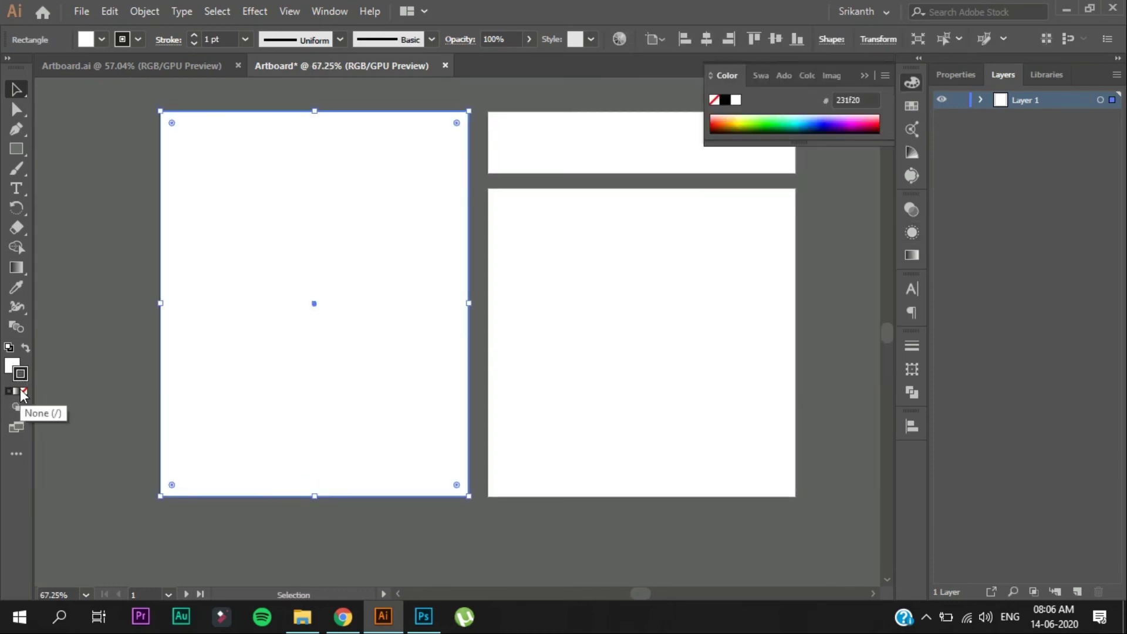
pyautogui.click(22, 390)
pyautogui.click(13, 369)
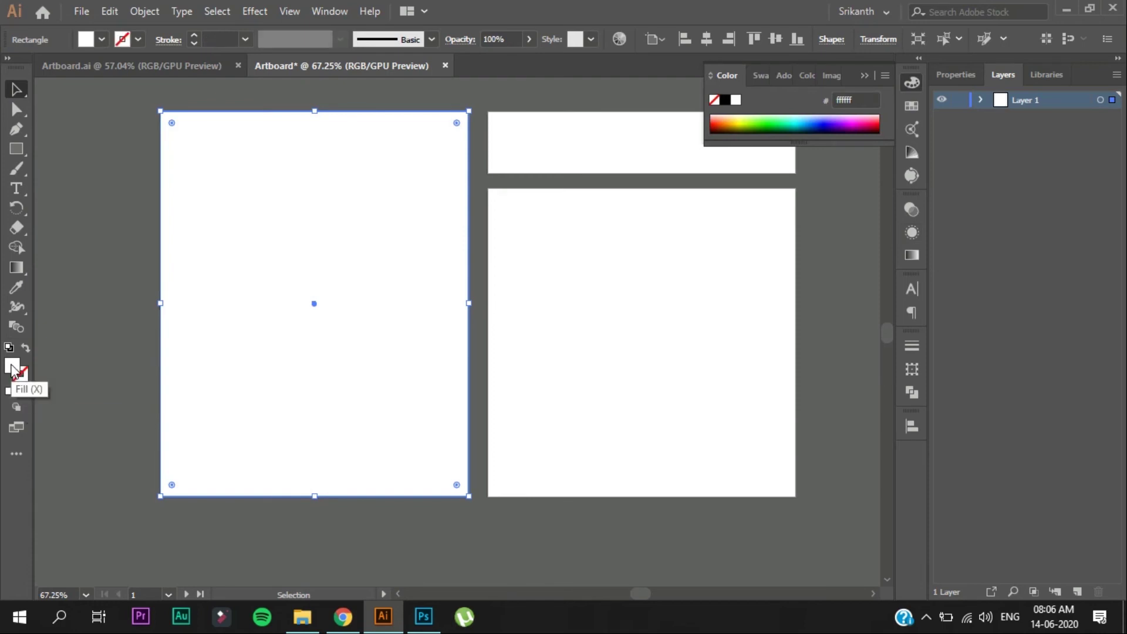
pyautogui.click(56, 375)
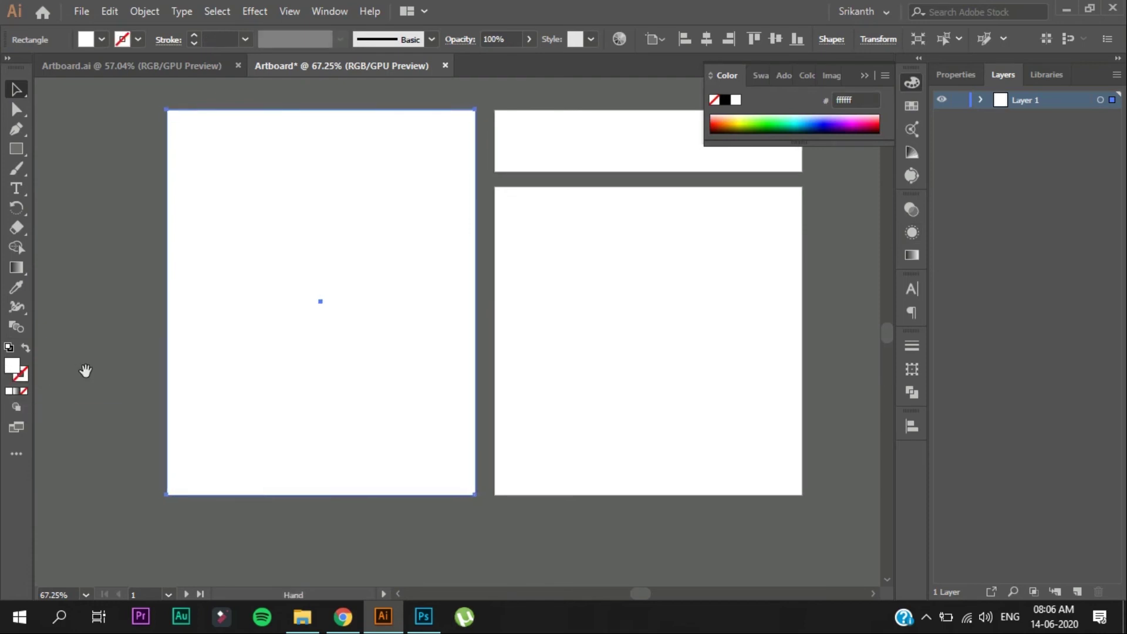
pyautogui.click(360, 354)
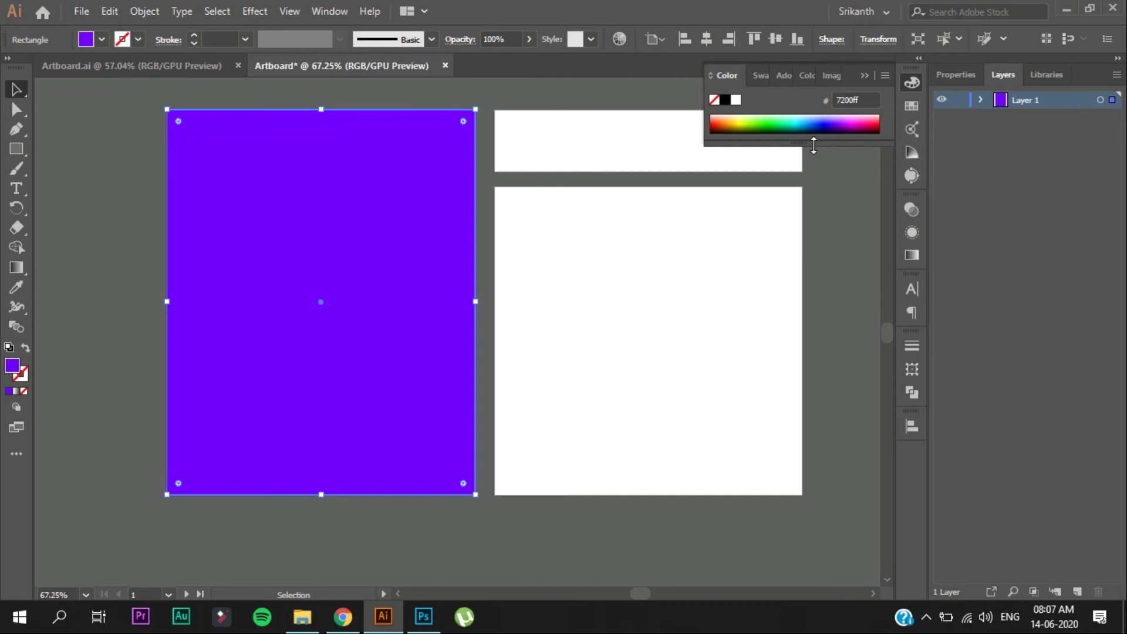
pyautogui.moveTo(782, 276)
pyautogui.mouseDown()
pyautogui.moveTo(709, 297)
pyautogui.moveTo(701, 329)
pyautogui.mouseUp()
pyautogui.click(793, 302)
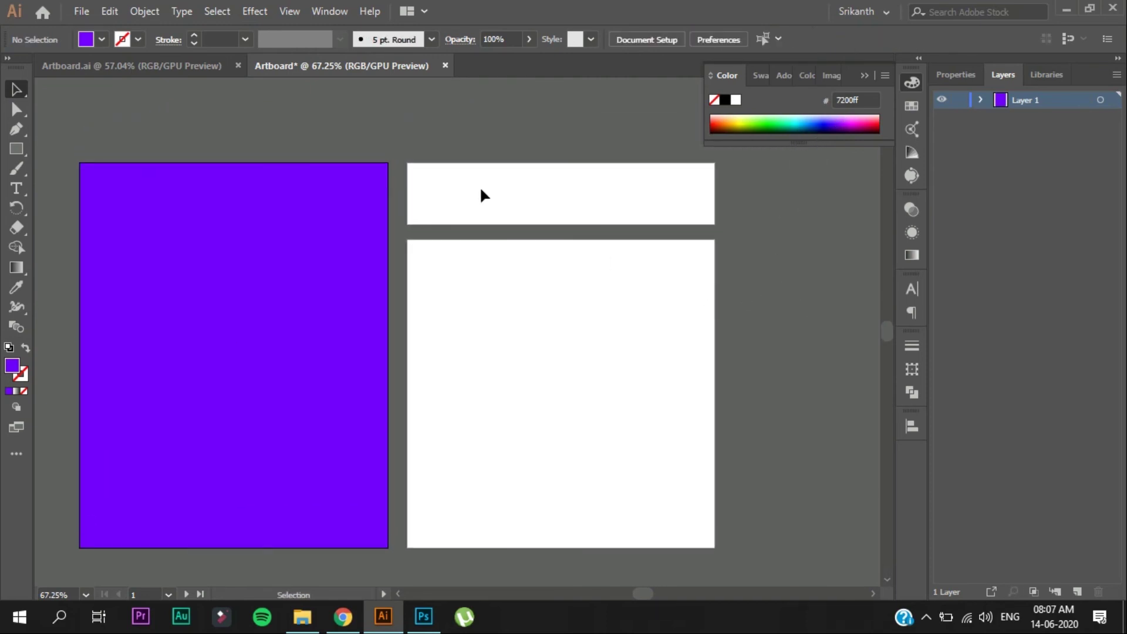
# Step: Glance at the reference document, then make the square artboard active
pyautogui.click(201, 67)
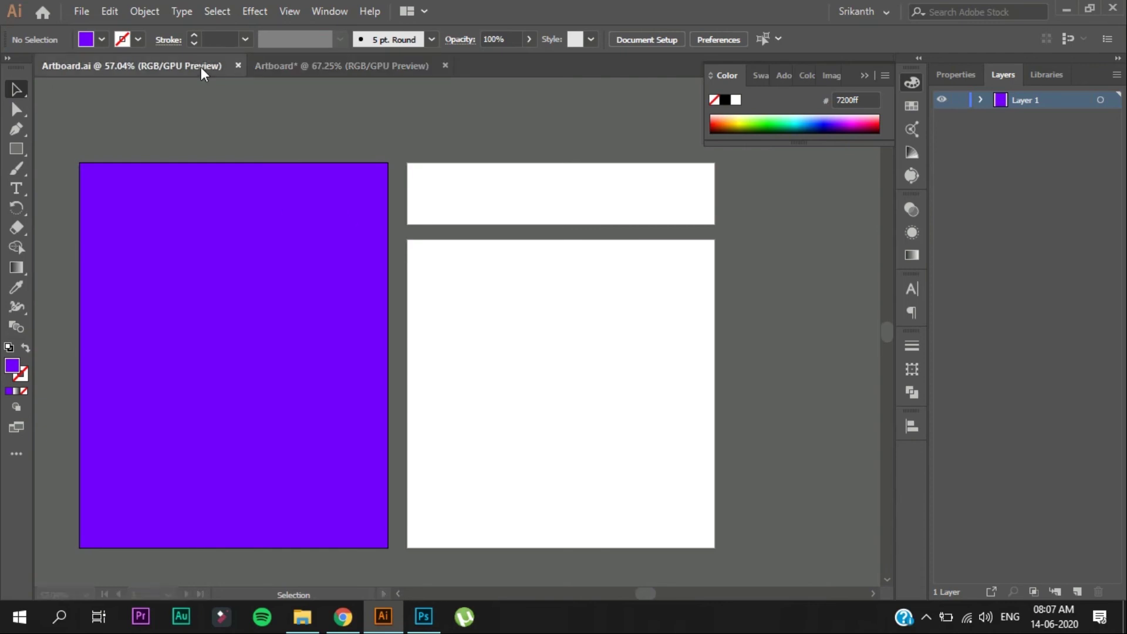
pyautogui.click(321, 69)
pyautogui.moveTo(207, 92)
pyautogui.mouseDown()
pyautogui.moveTo(261, 85)
pyautogui.moveTo(276, 196)
pyautogui.mouseUp()
pyautogui.click(458, 327)
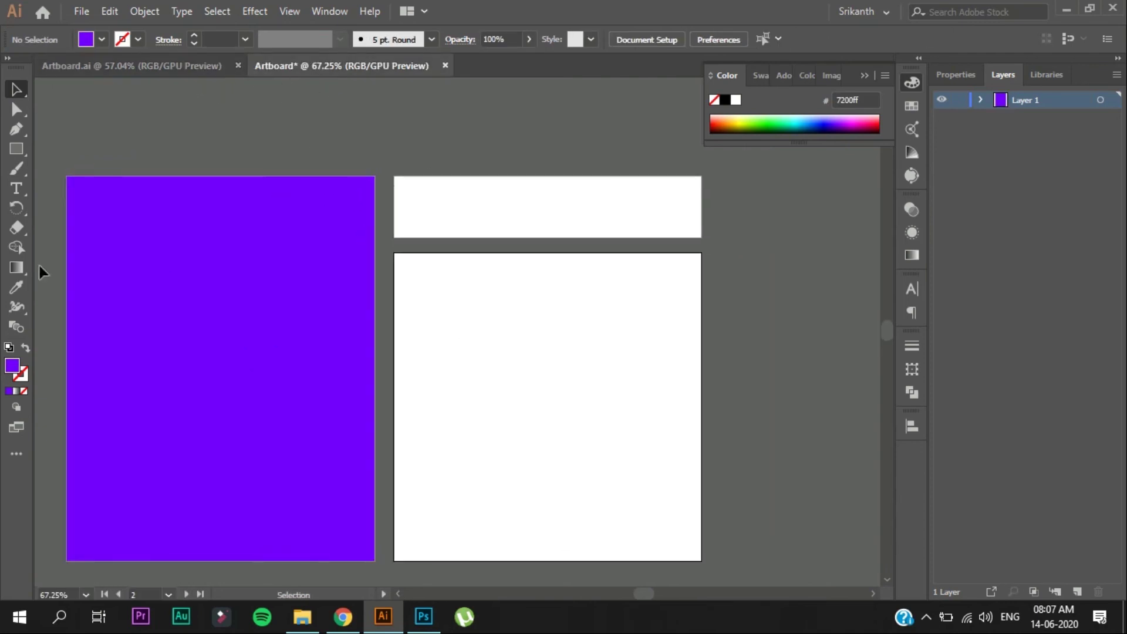
# Step: Draw a 400 × 400 px rectangle and centre it both ways on the square artboard
pyautogui.click(18, 153)
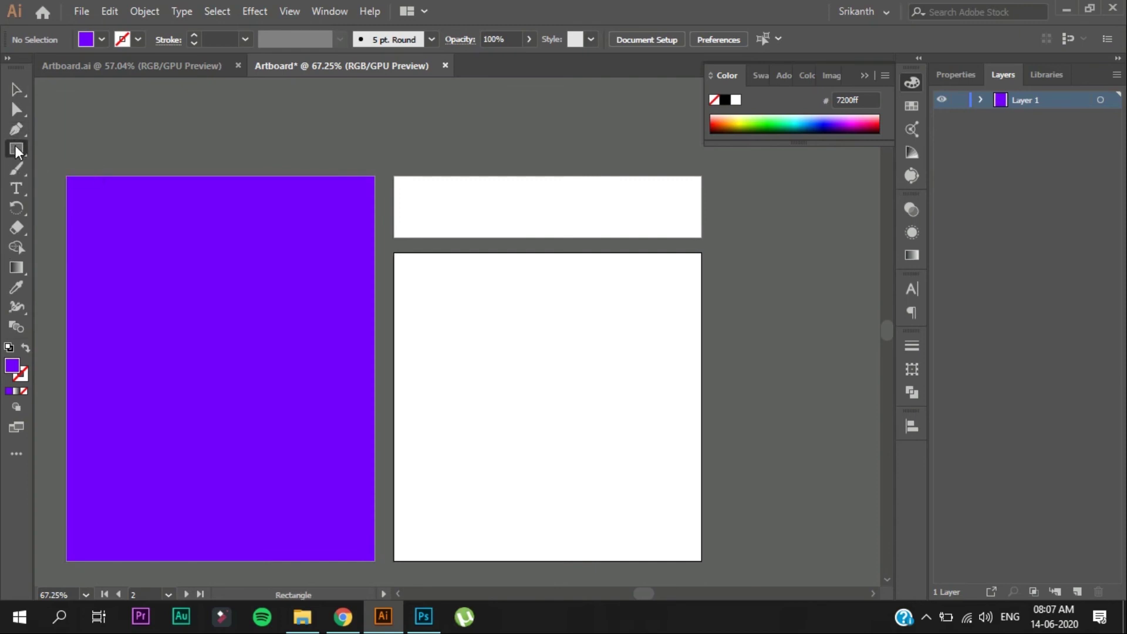
pyautogui.click(513, 316)
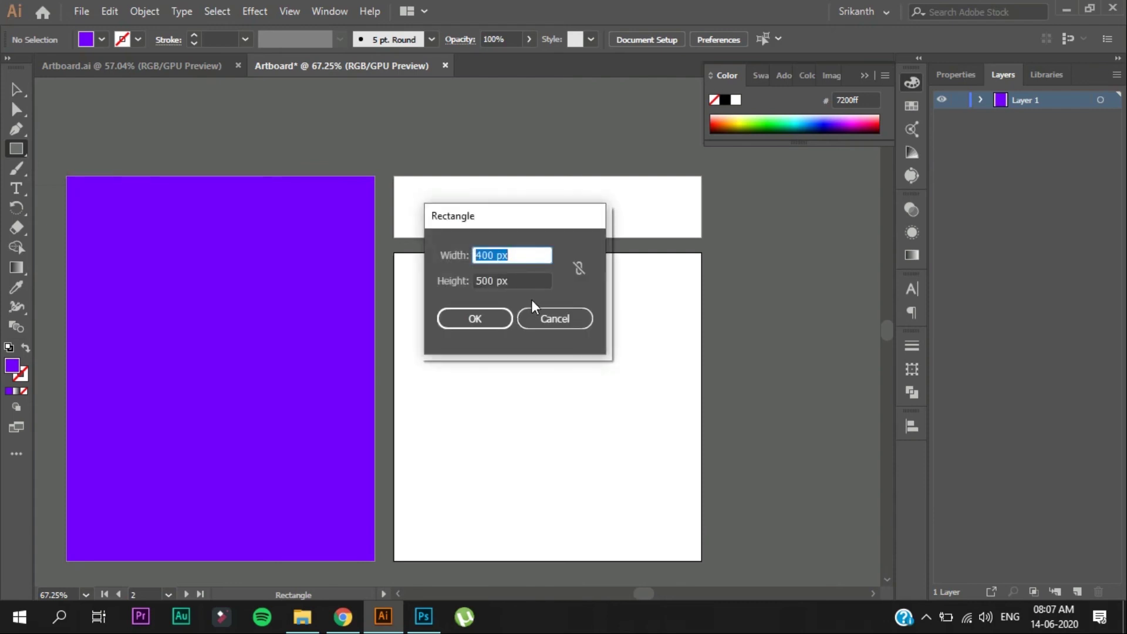
pyautogui.click(530, 279)
pyautogui.doubleClick(501, 281)
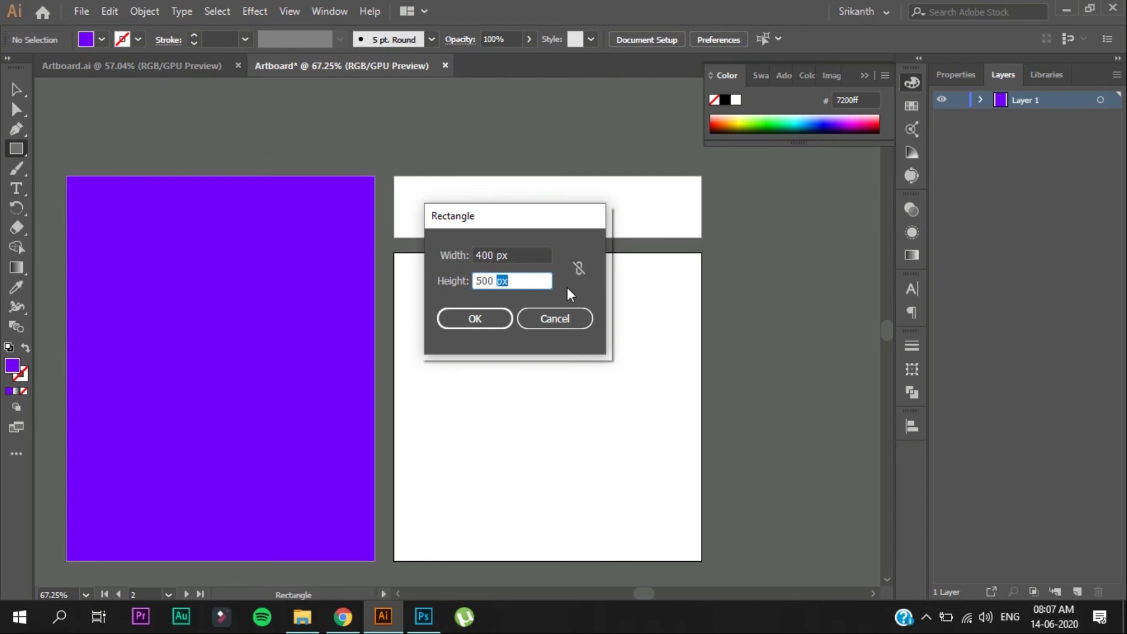
pyautogui.moveTo(538, 279); pyautogui.dragTo(401, 281)
pyautogui.write('4')
pyautogui.write('00')
pyautogui.click(458, 318)
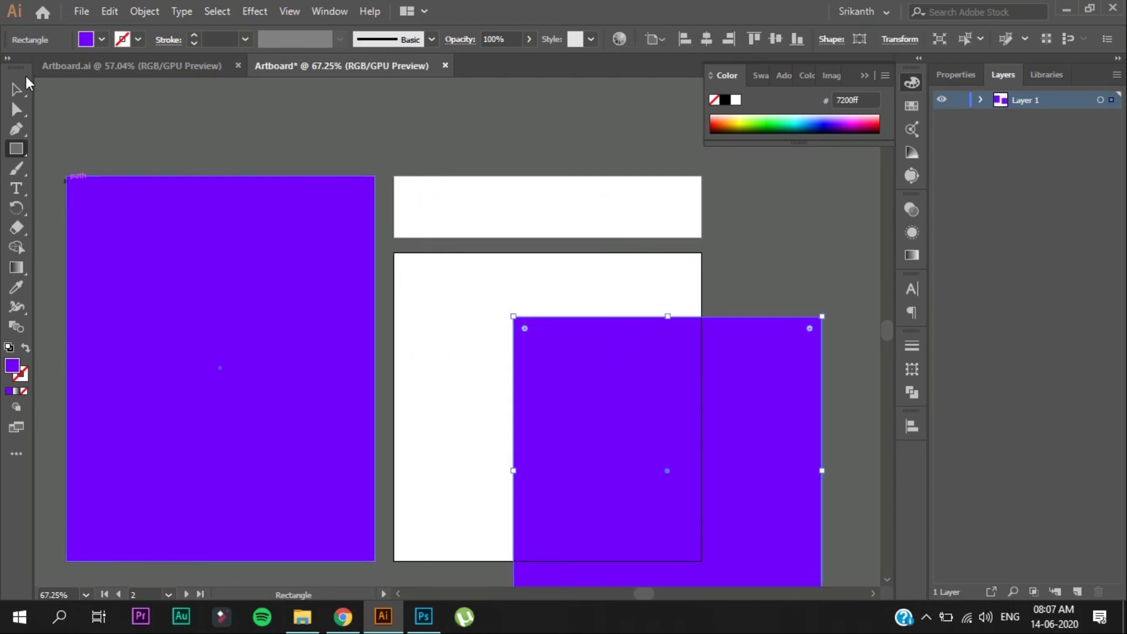
pyautogui.click(706, 39)
pyautogui.click(775, 38)
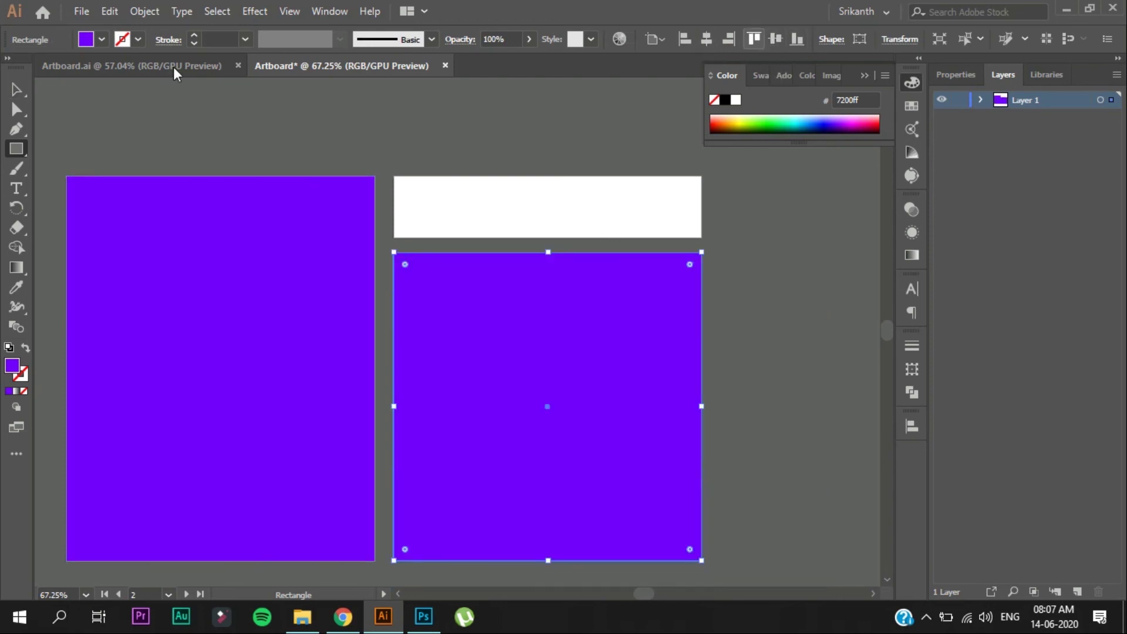
pyautogui.click(23, 94)
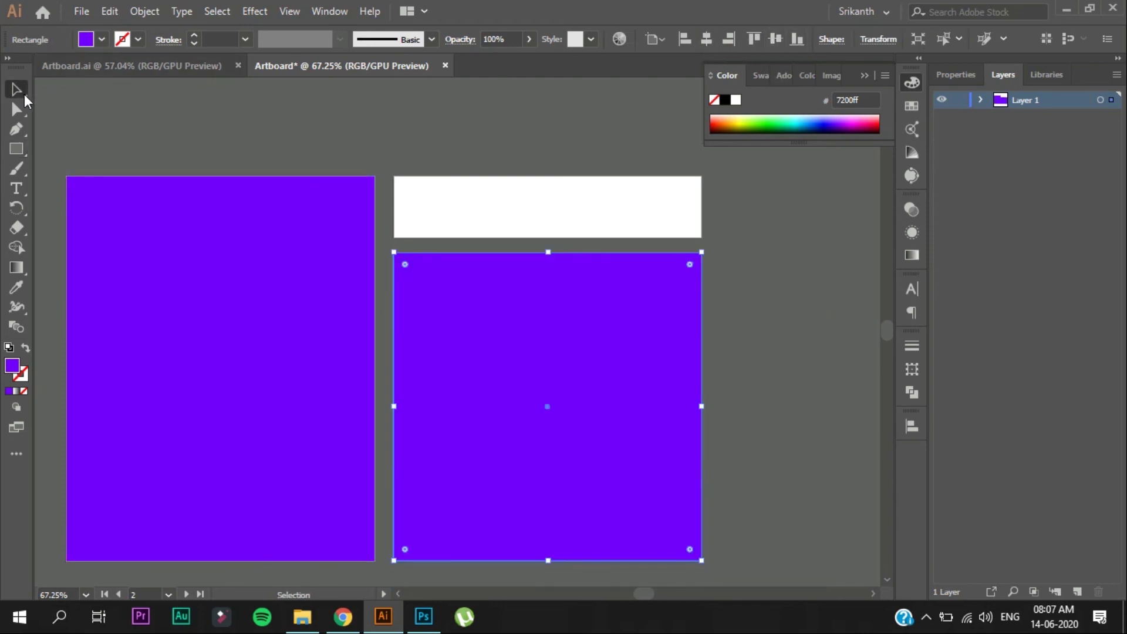
# Step: Create a 400 × 80 px rectangle, centred horizontally and aligned to the artboard top
pyautogui.click(16, 149)
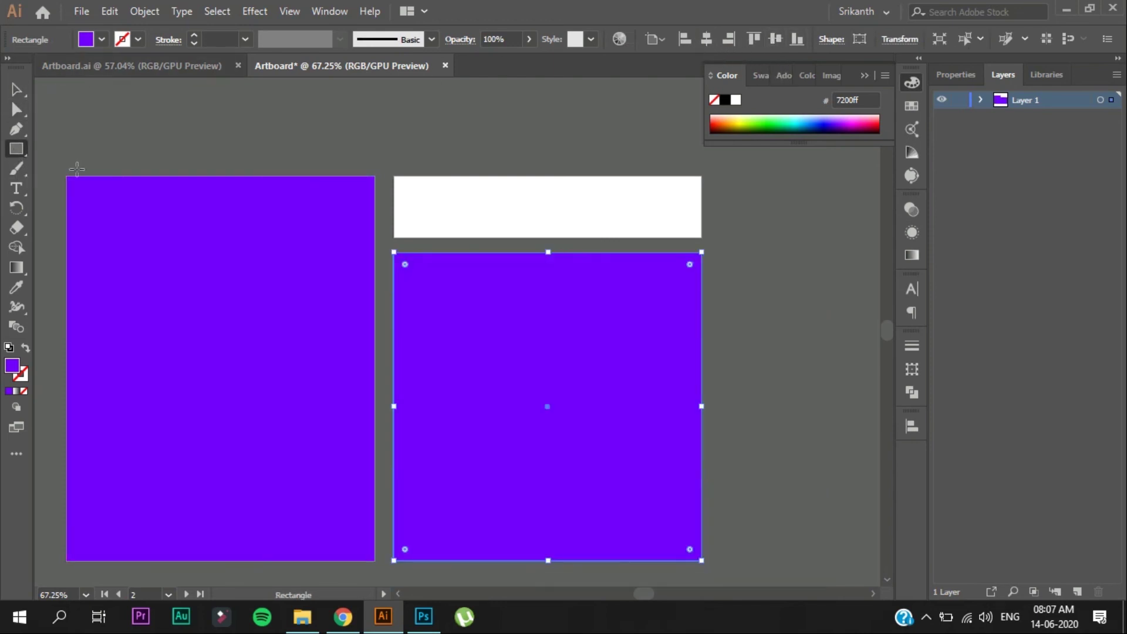
pyautogui.click(486, 193)
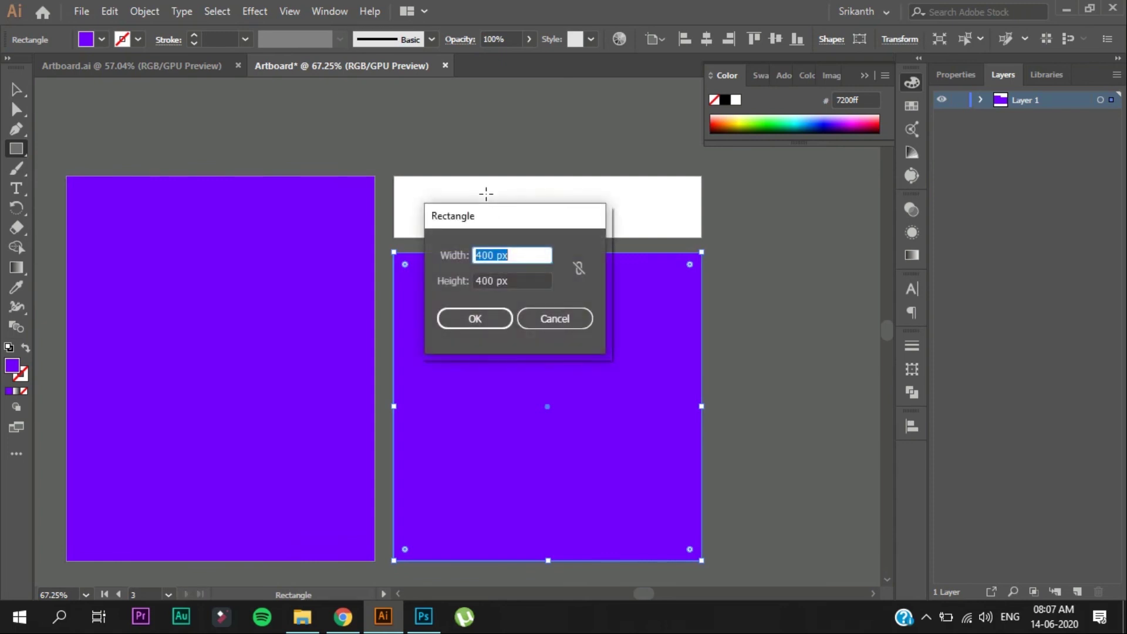
pyautogui.write('400')
pyautogui.press('Tab')
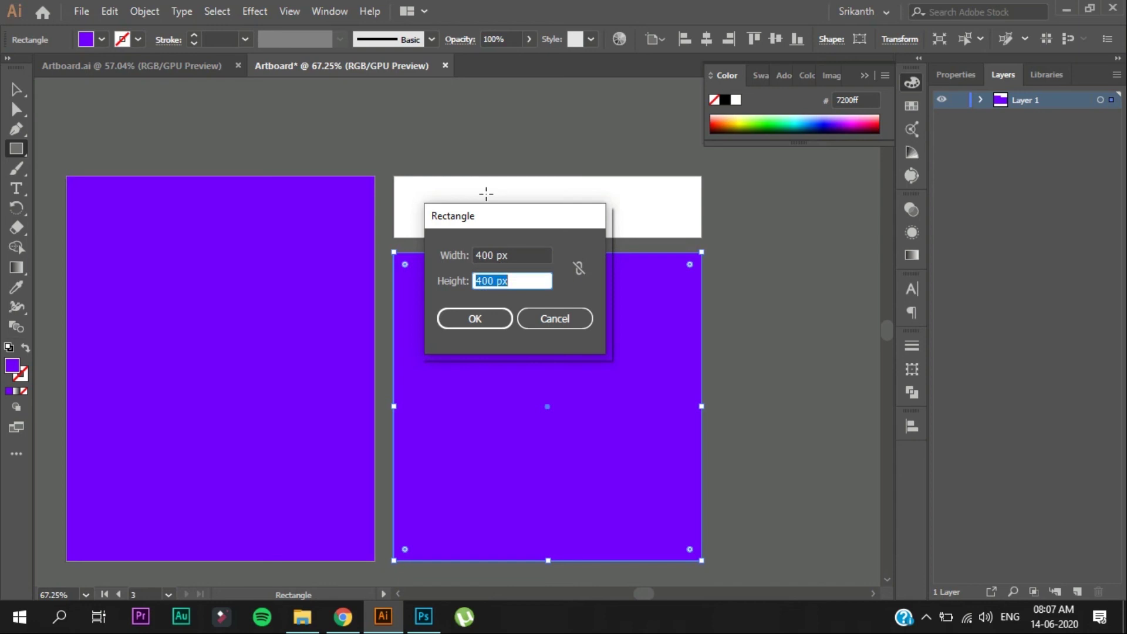
pyautogui.write('80')
pyautogui.click(460, 322)
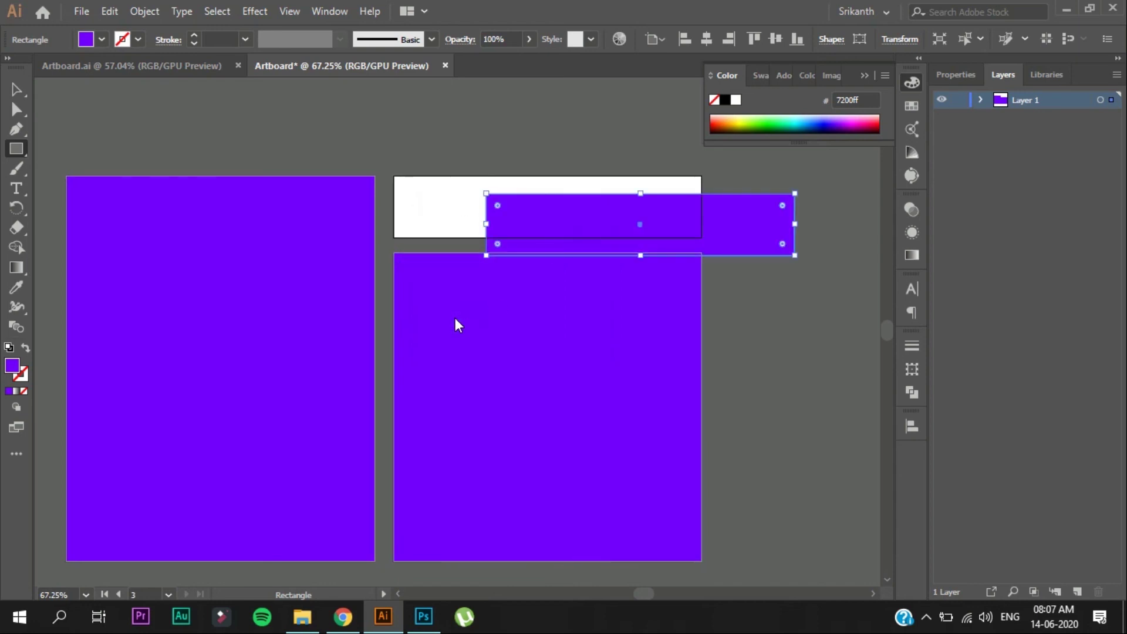
pyautogui.click(706, 38)
pyautogui.click(754, 37)
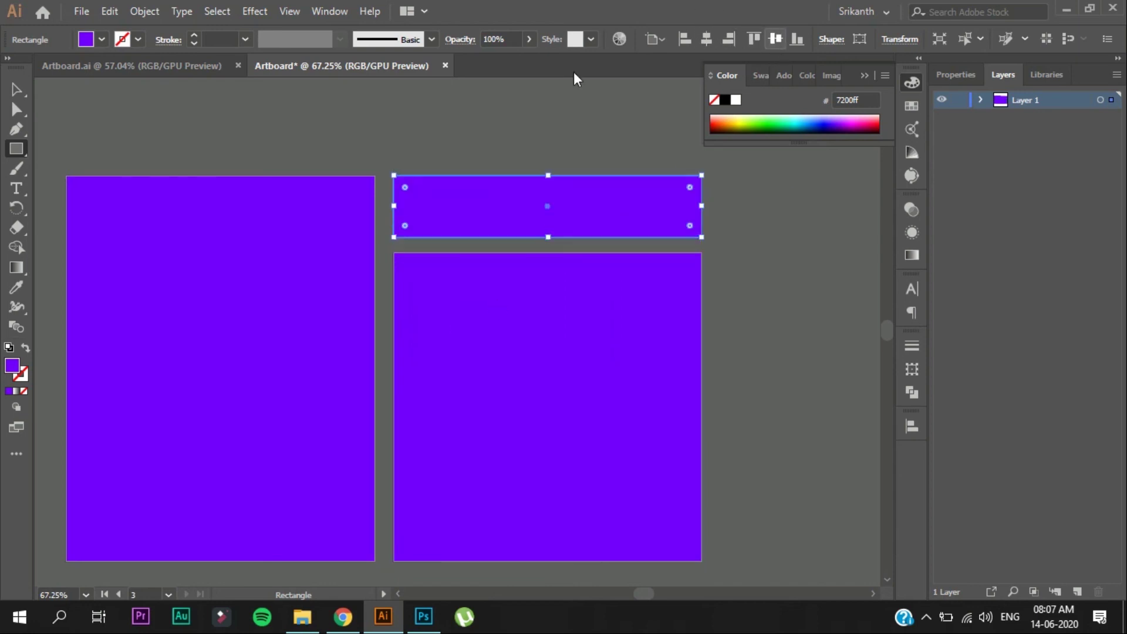
# Step: Drag the banner rectangle down over the square artboard's right edge
pyautogui.click(16, 89)
pyautogui.click(411, 147)
pyautogui.moveTo(495, 196); pyautogui.dragTo(599, 320)
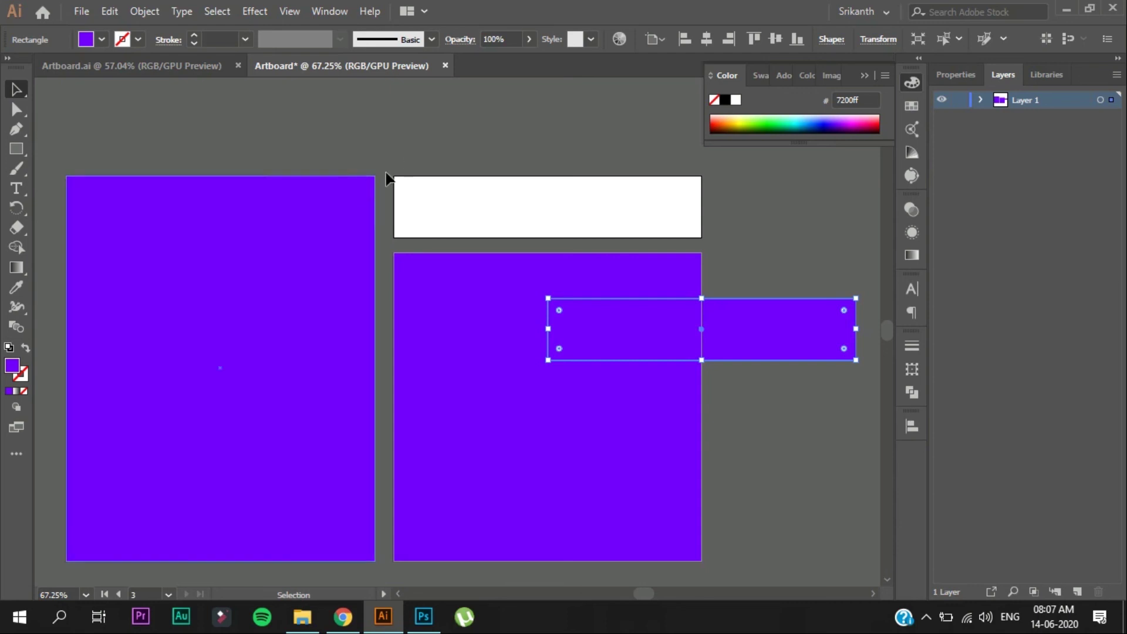
# Step: Drag the banner rectangle up toward the banner artboard and clear the selection
pyautogui.click(447, 156)
pyautogui.click(267, 260)
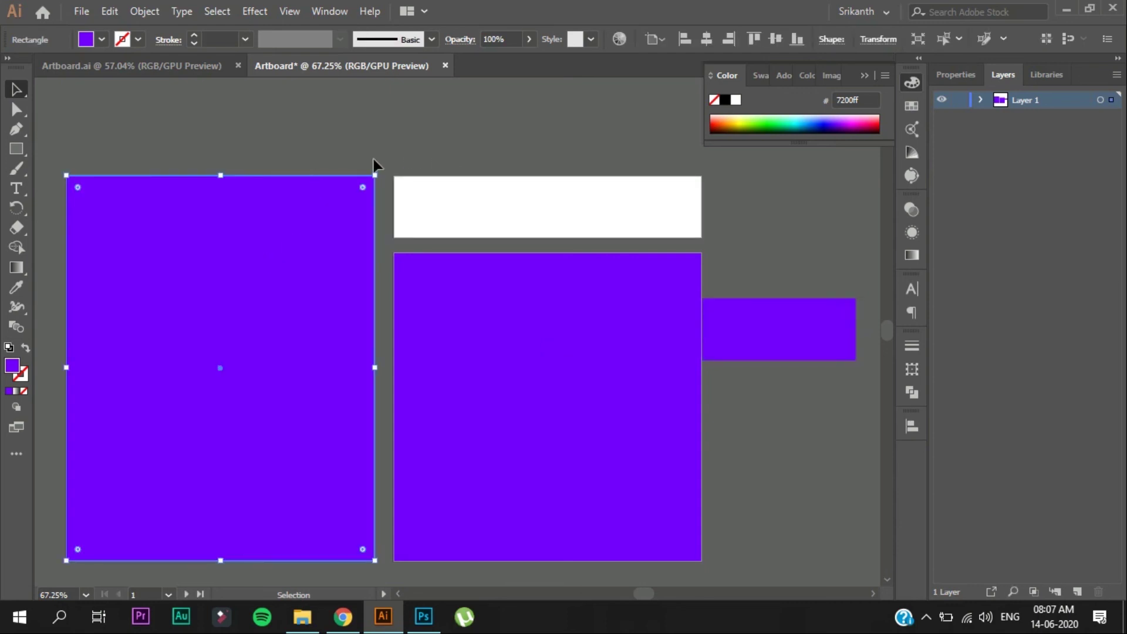
pyautogui.click(481, 171)
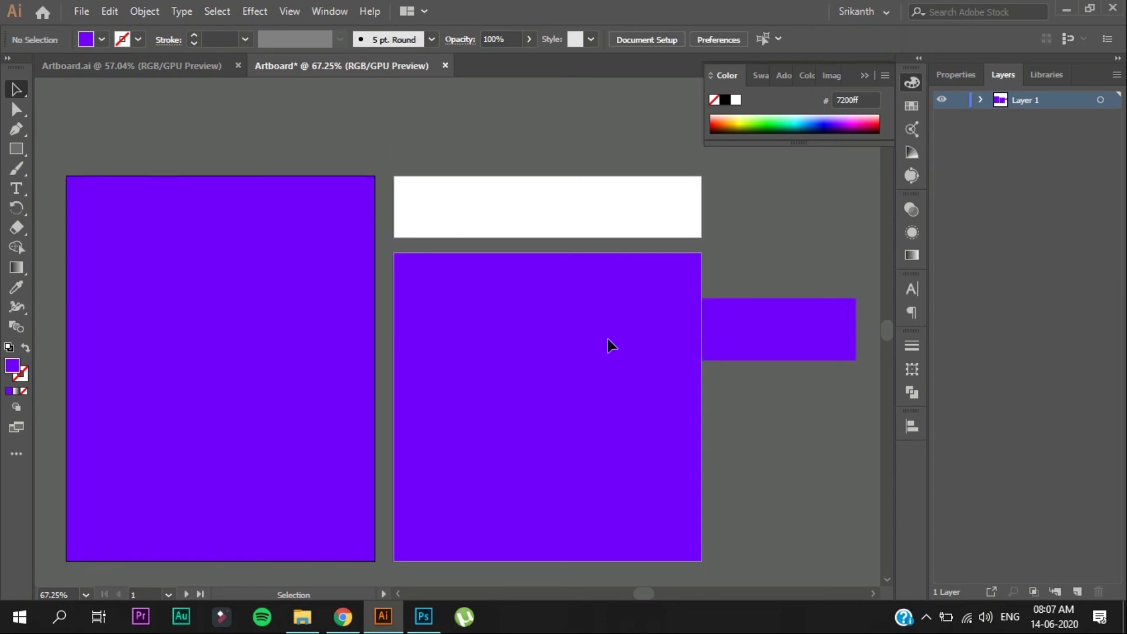
pyautogui.moveTo(735, 347); pyautogui.dragTo(642, 219)
pyautogui.click(365, 113)
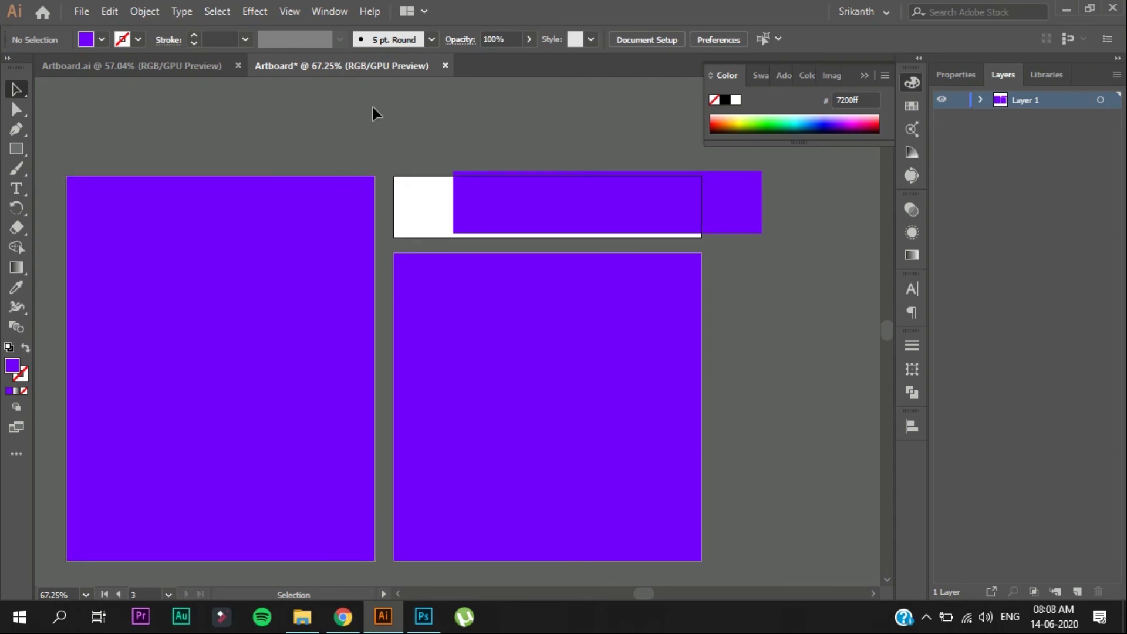
pyautogui.click(313, 192)
pyautogui.hotkey('ctrl', 'shift', 'a')
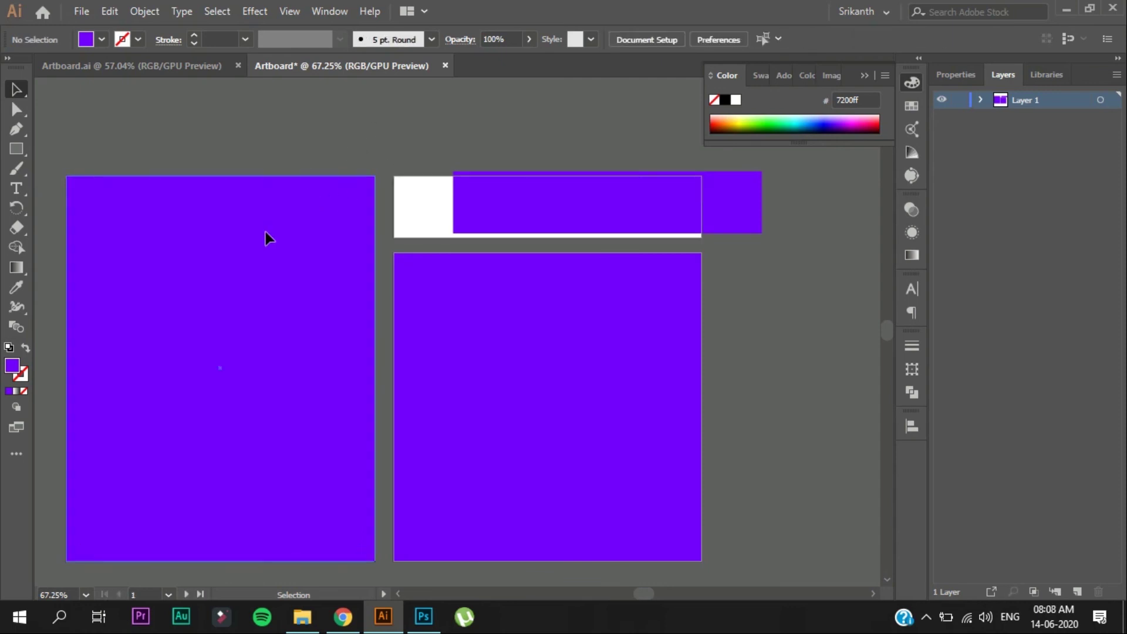
# Step: Slide the banner rectangle left until it sits flush on the banner artboard
pyautogui.click(585, 232)
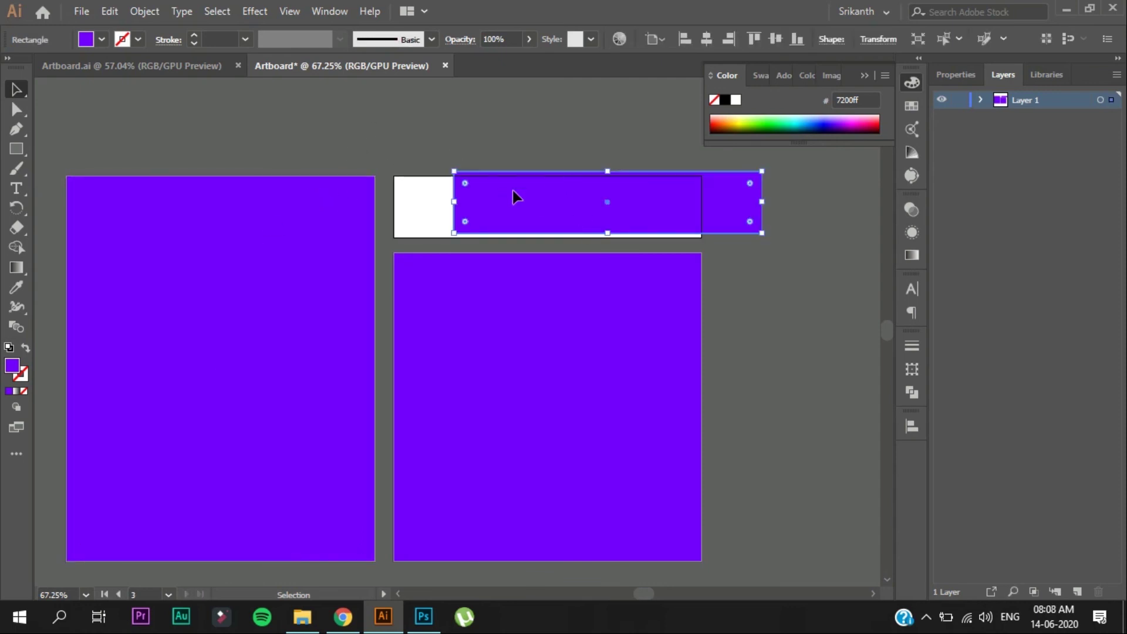
pyautogui.click(260, 210)
pyautogui.click(601, 354)
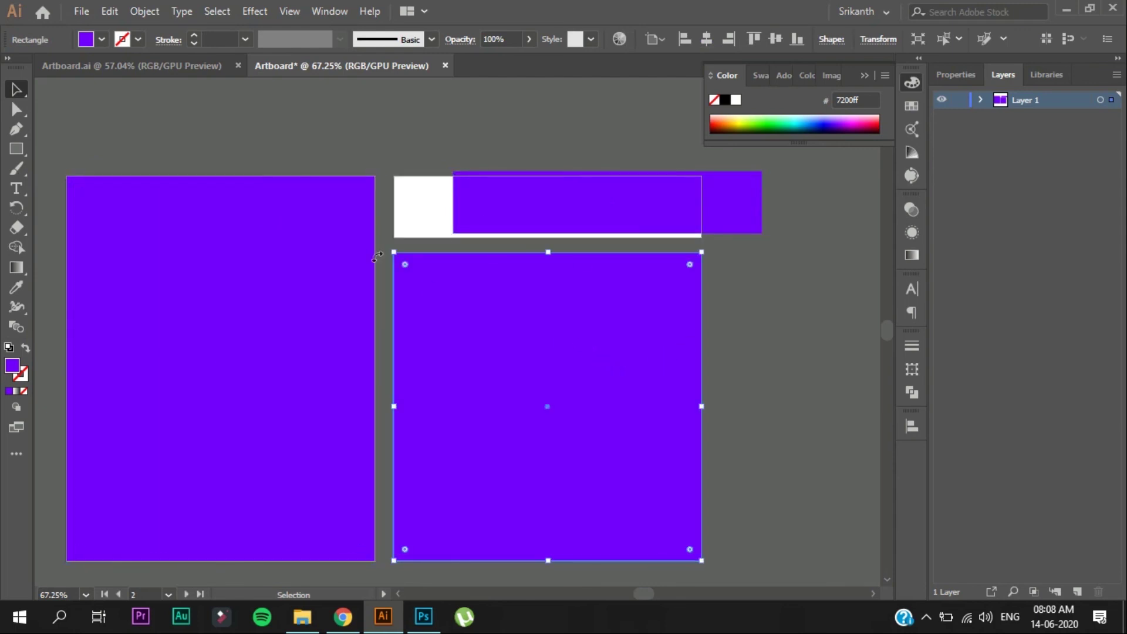
pyautogui.click(450, 155)
pyautogui.moveTo(541, 216); pyautogui.dragTo(423, 214)
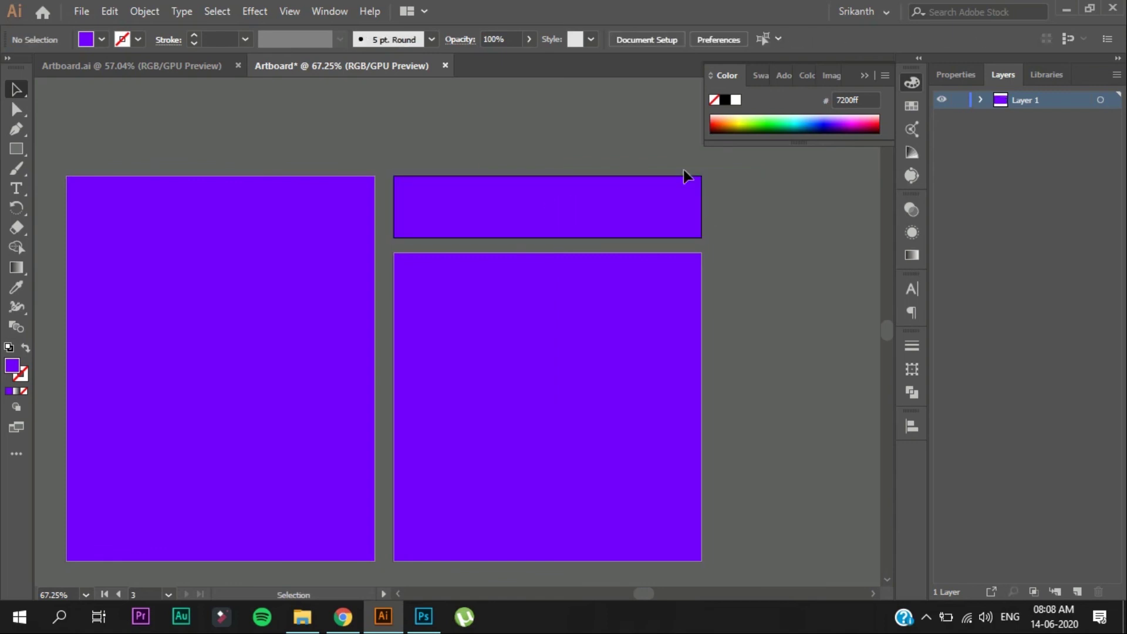
pyautogui.click(569, 206)
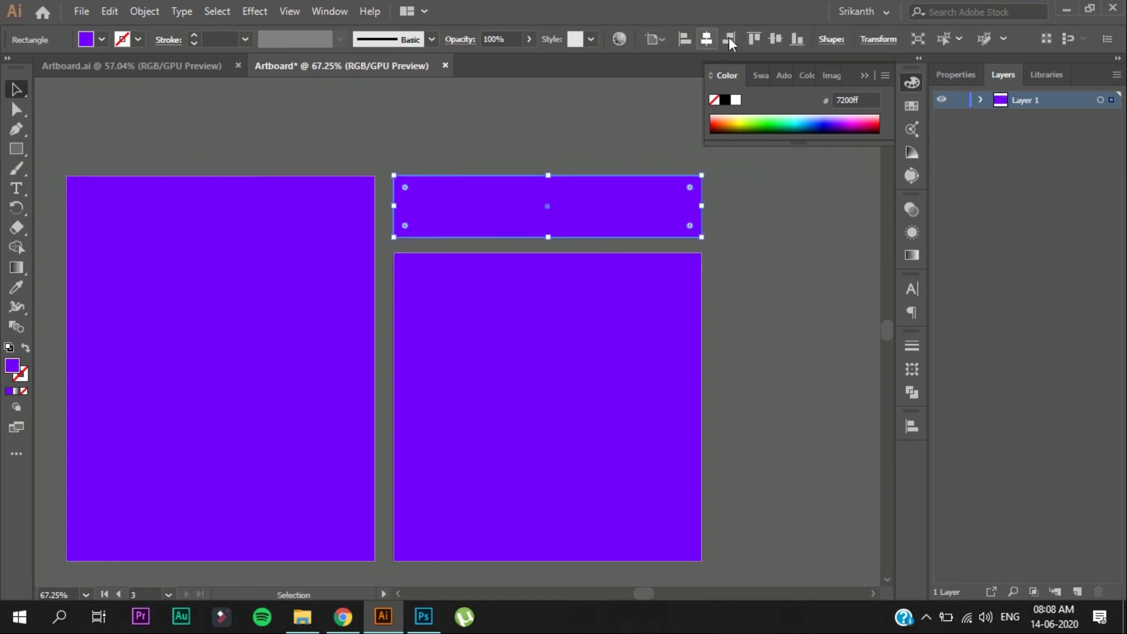
pyautogui.click(469, 144)
pyautogui.moveTo(466, 139); pyautogui.dragTo(486, 132)
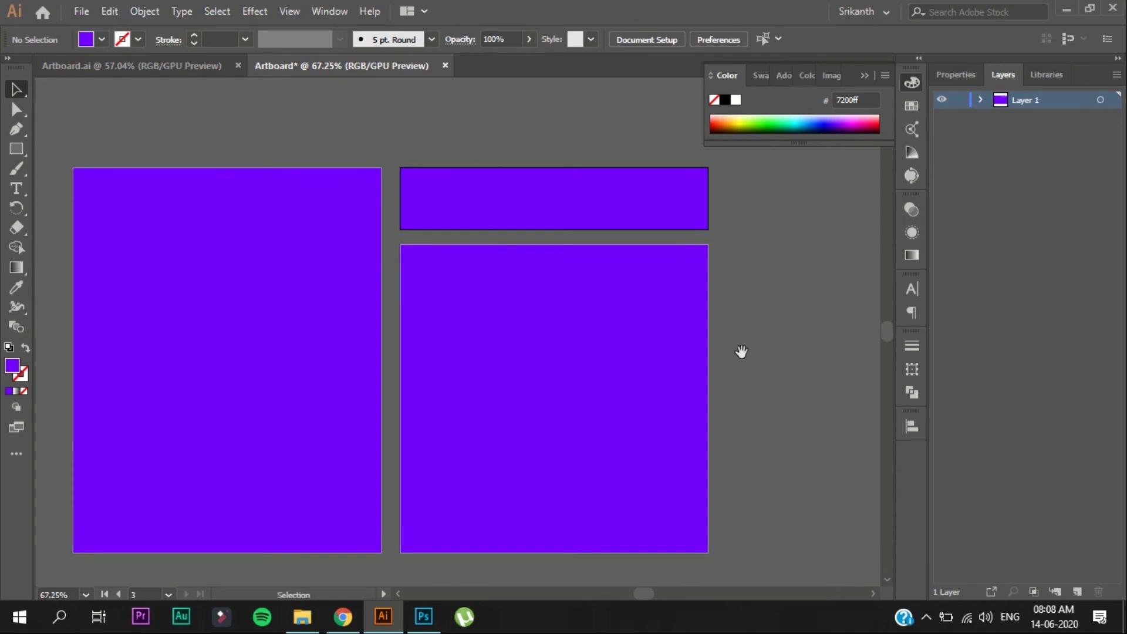
pyautogui.moveTo(535, 275); pyautogui.dragTo(357, 281)
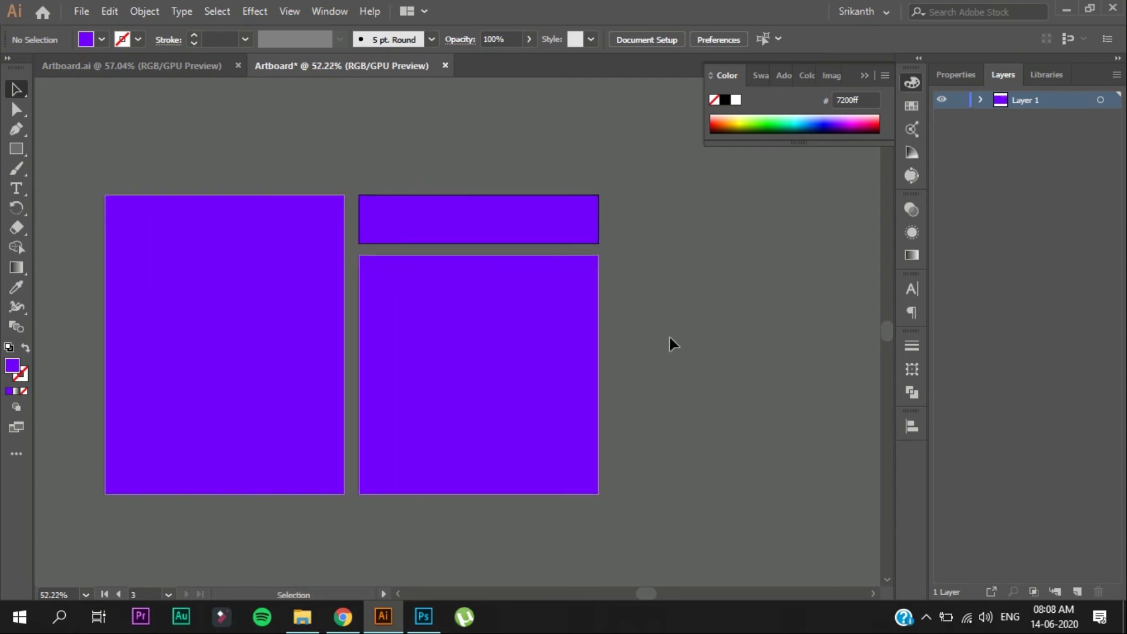
pyautogui.moveTo(654, 309); pyautogui.dragTo(681, 311)
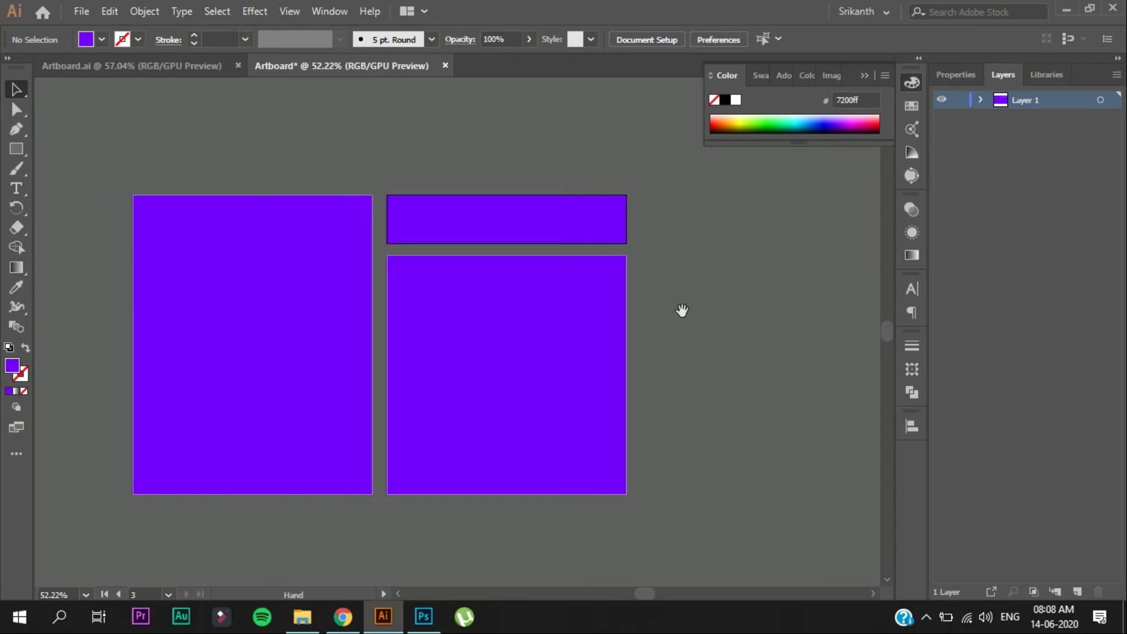